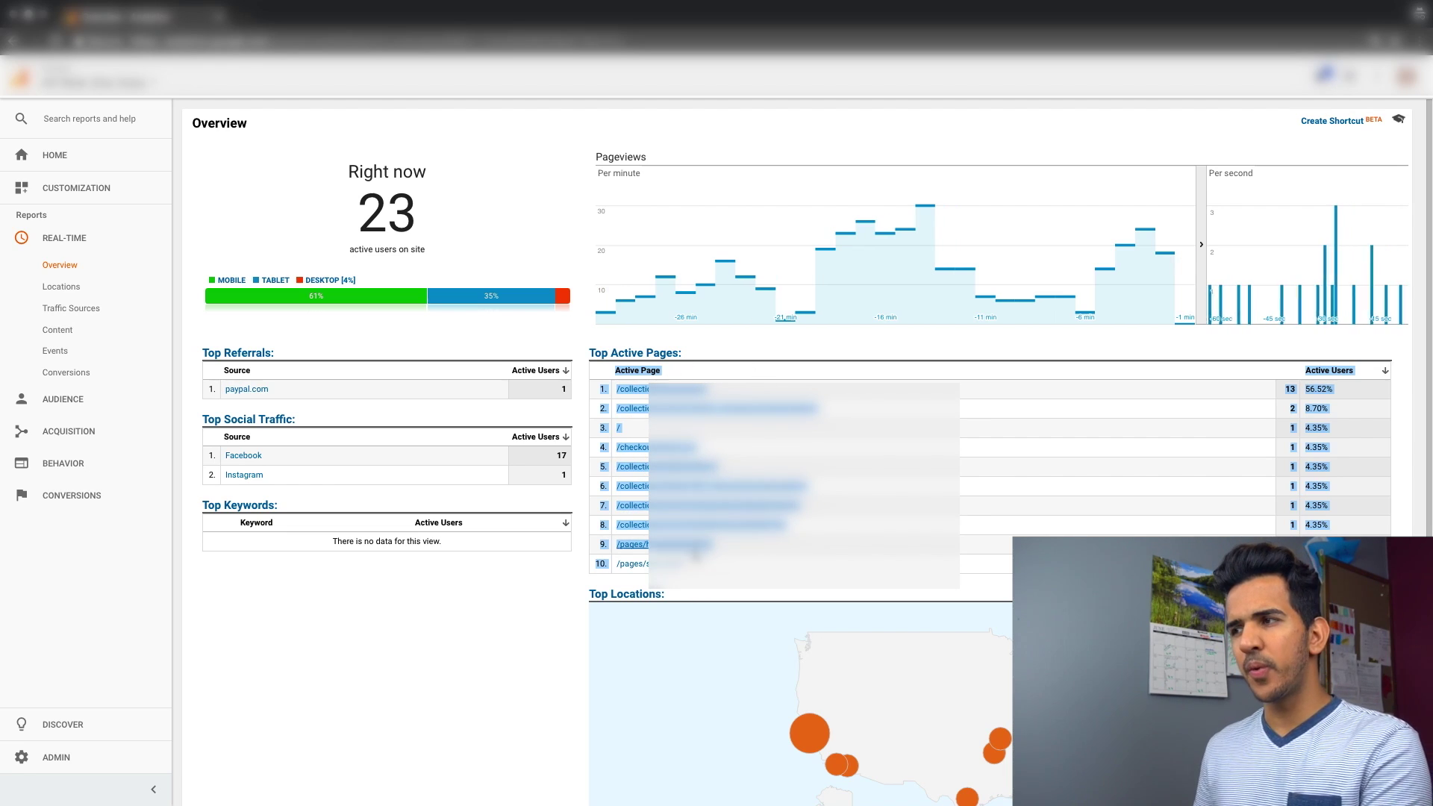
Open the Demographics overview report in the Audience section
{"action": "left_click", "coordinate": [671, 432]}
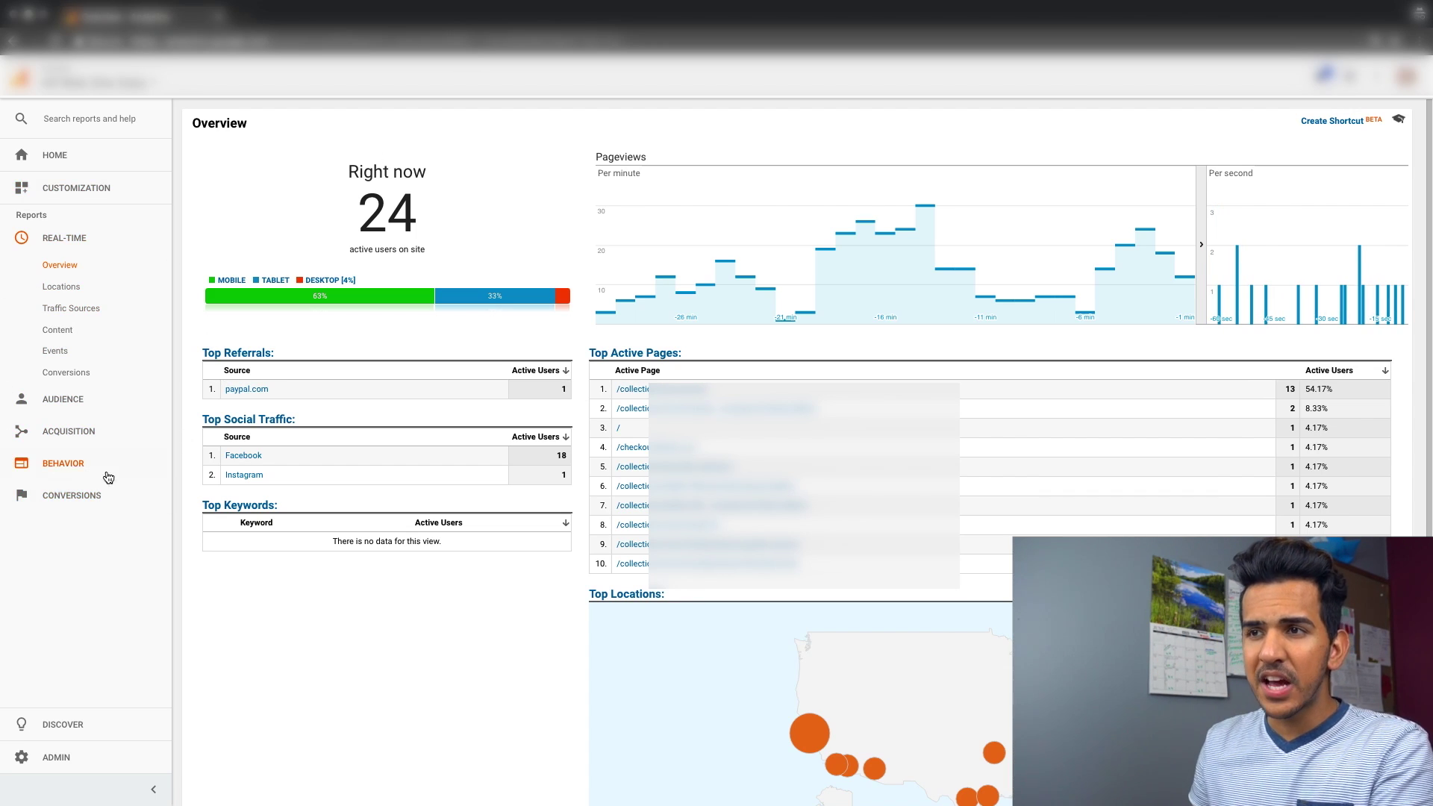
{"action": "left_click", "coordinate": [89, 415]}
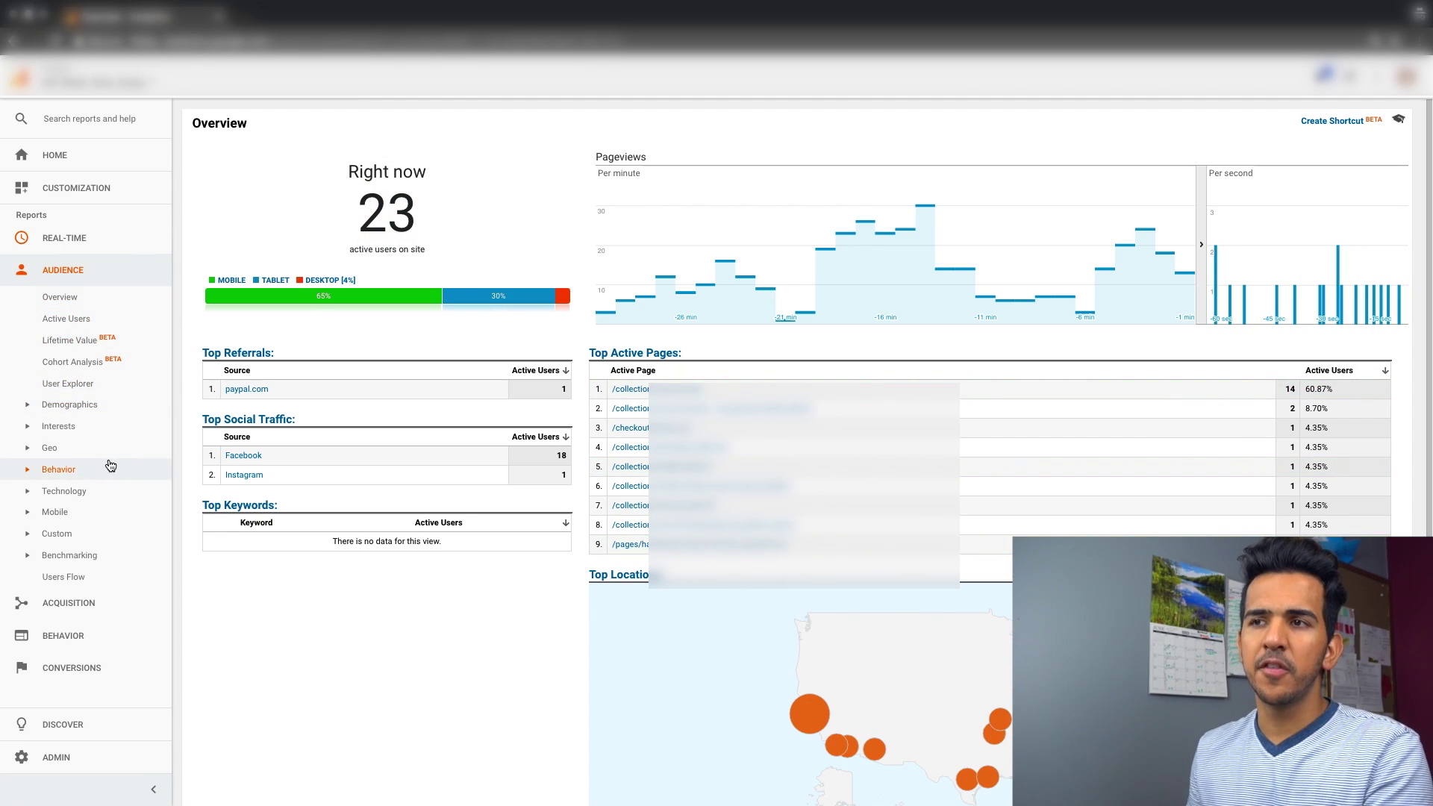
{"action": "left_click", "coordinate": [51, 405]}
{"action": "left_click", "coordinate": [67, 431]}
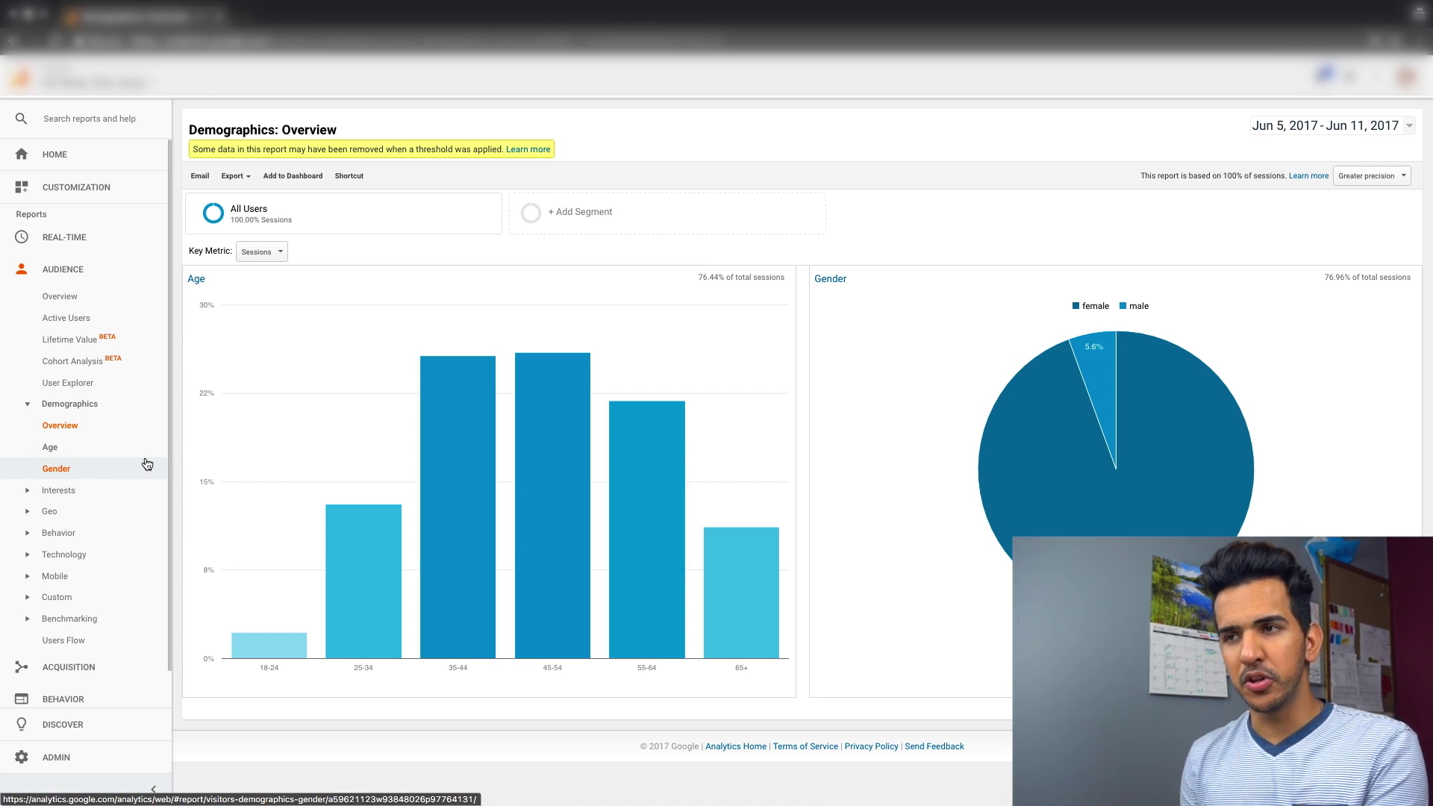
Open the Demographics Age report and sort its table by Ecommerce Conversion Rate, highest first
{"action": "left_click", "coordinate": [51, 447]}
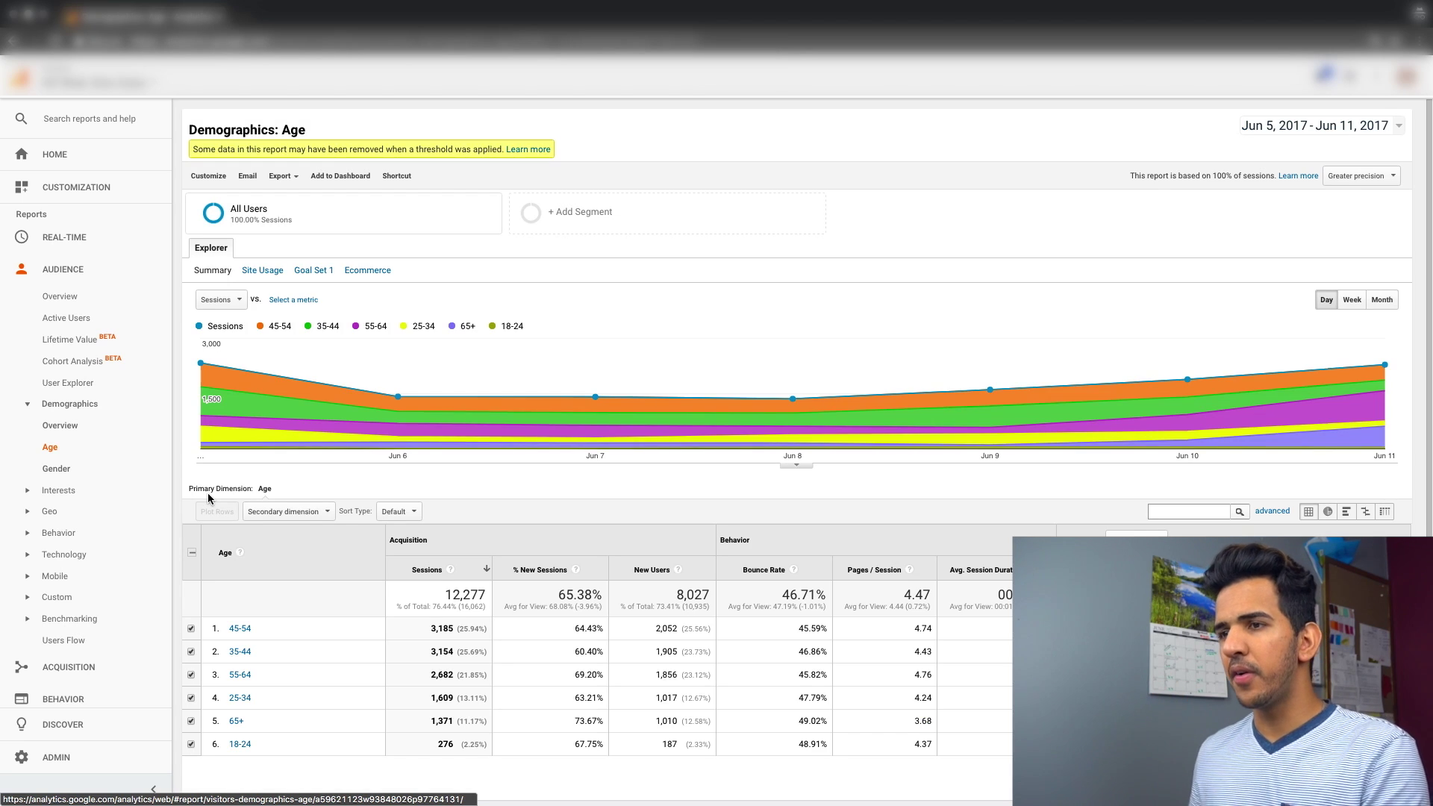
{"action": "scroll", "coordinate": [401, 575], "scroll_direction": "down", "scroll_amount": 1}
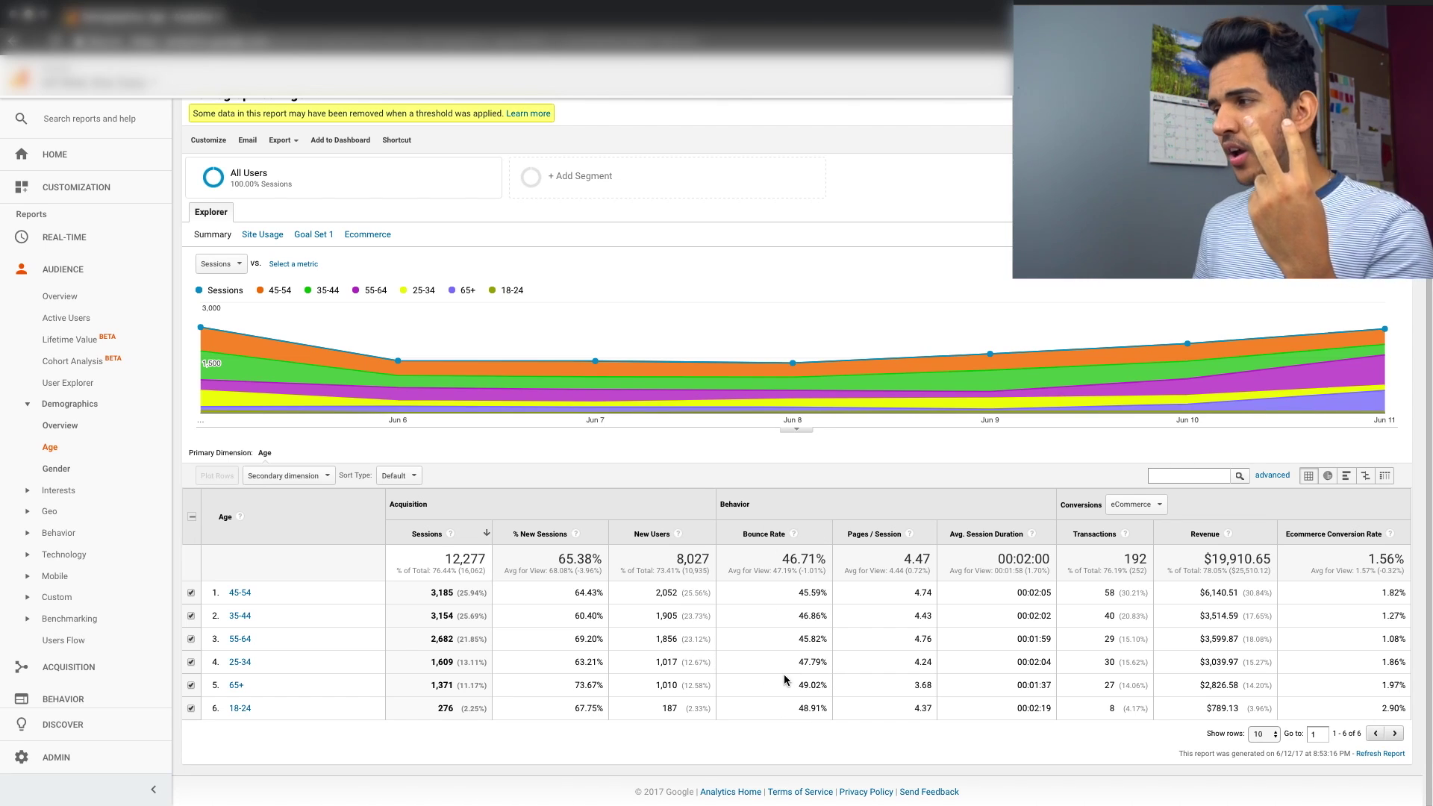
{"action": "left_click", "coordinate": [1297, 539]}
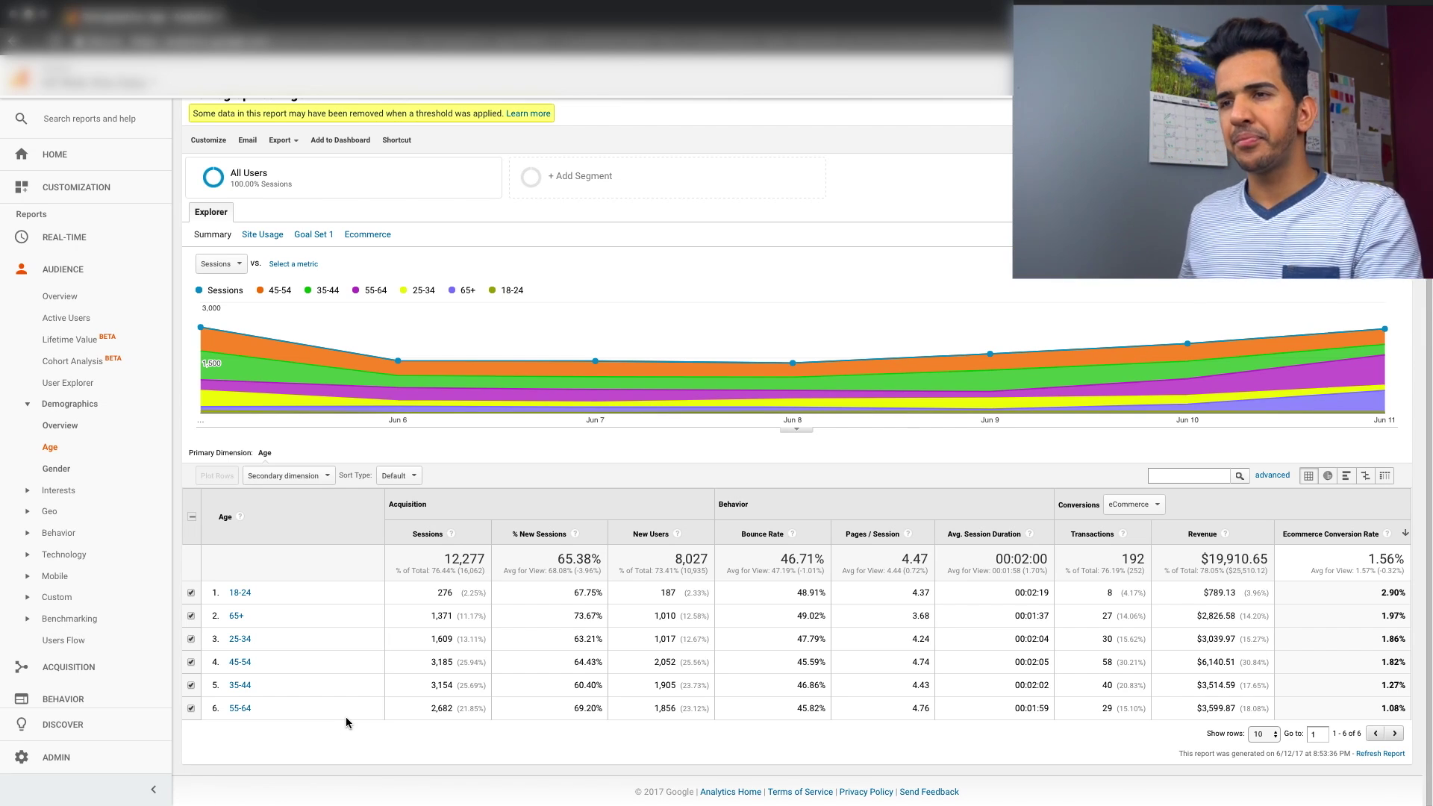
View the Demographics Gender report and the Interests overview with its affinity, in-market and other categories
{"action": "left_click", "coordinate": [54, 470]}
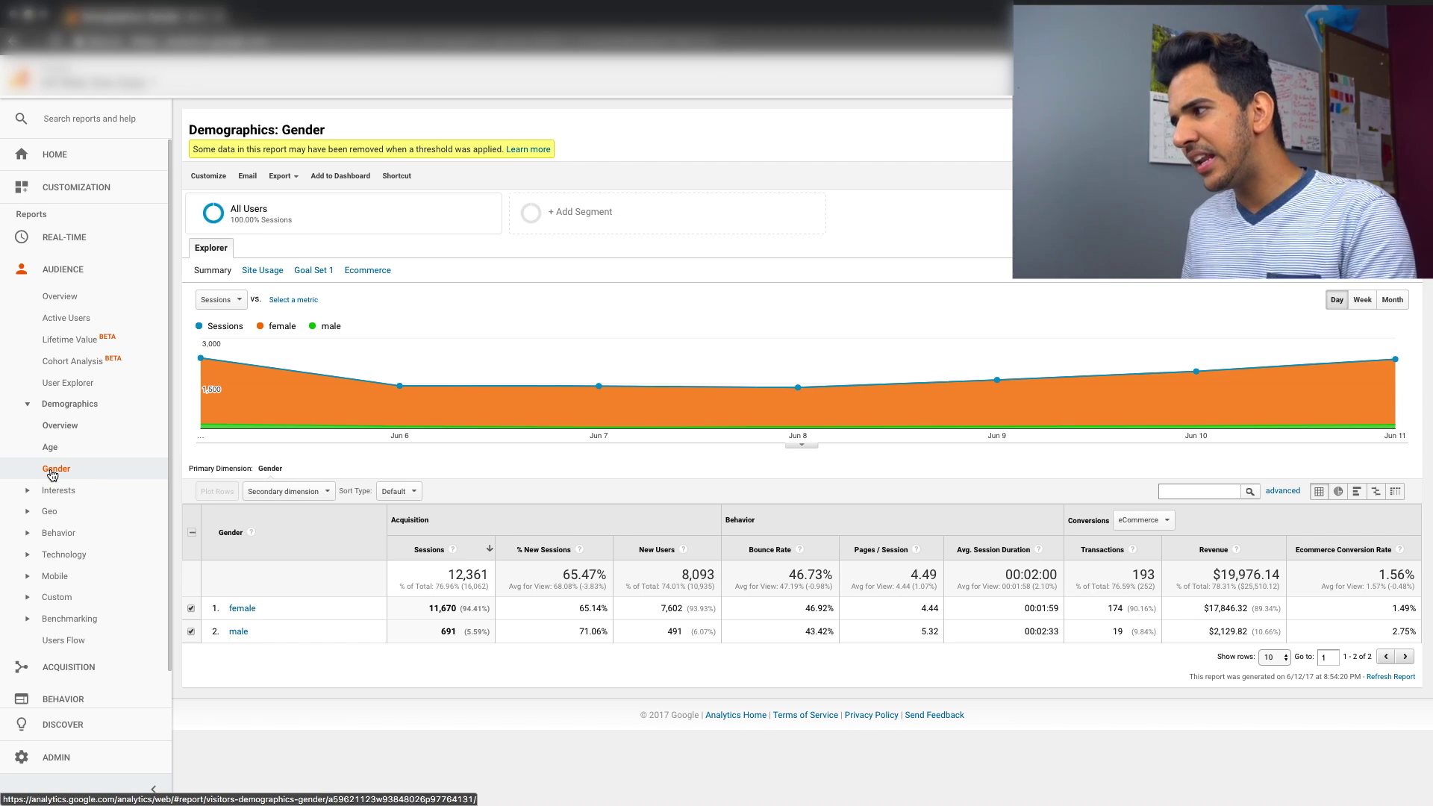
{"action": "left_click", "coordinate": [57, 490]}
{"action": "left_click", "coordinate": [67, 446]}
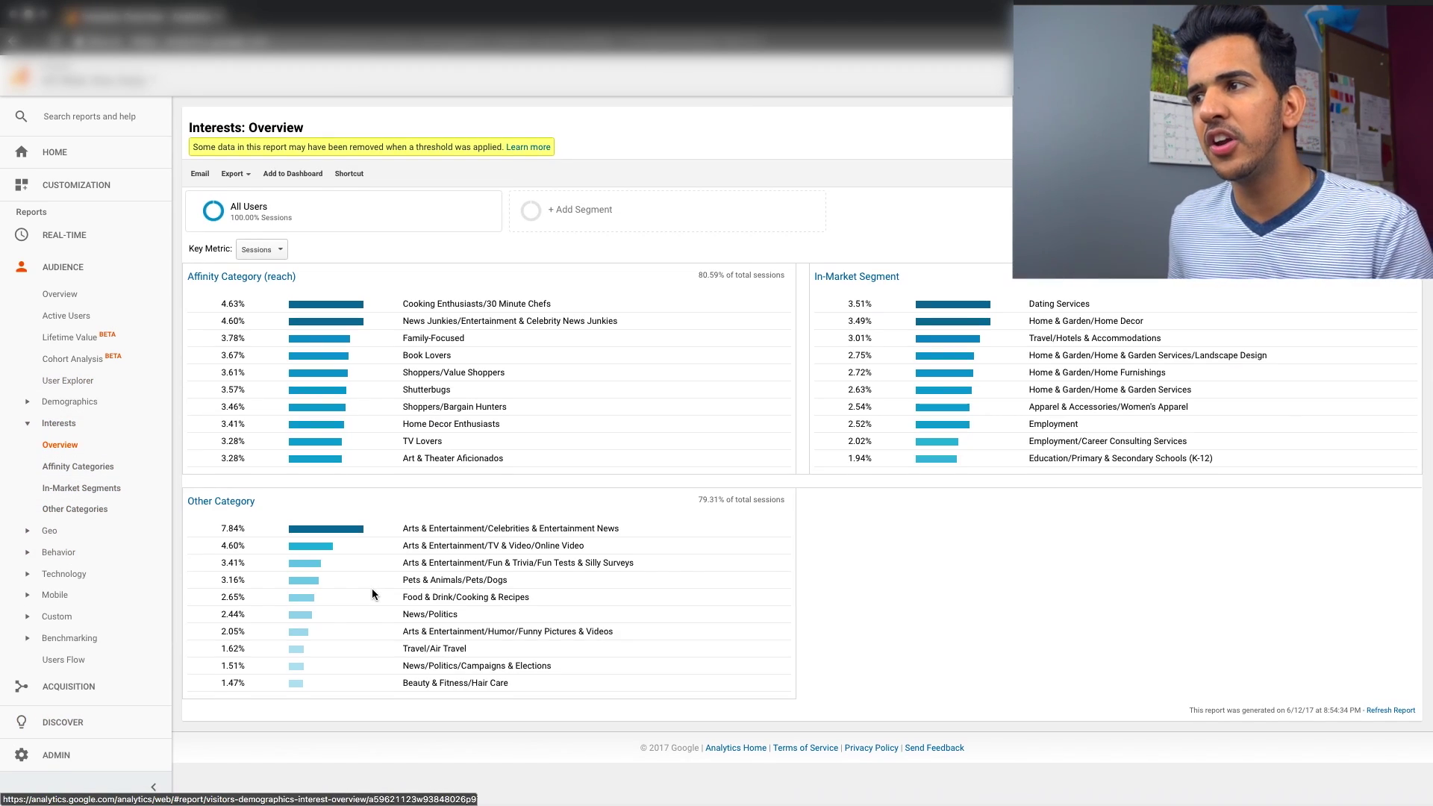
{"action": "scroll", "coordinate": [506, 595], "scroll_direction": "down", "scroll_amount": 1}
{"action": "scroll", "coordinate": [505, 595], "scroll_direction": "up", "scroll_amount": 1}
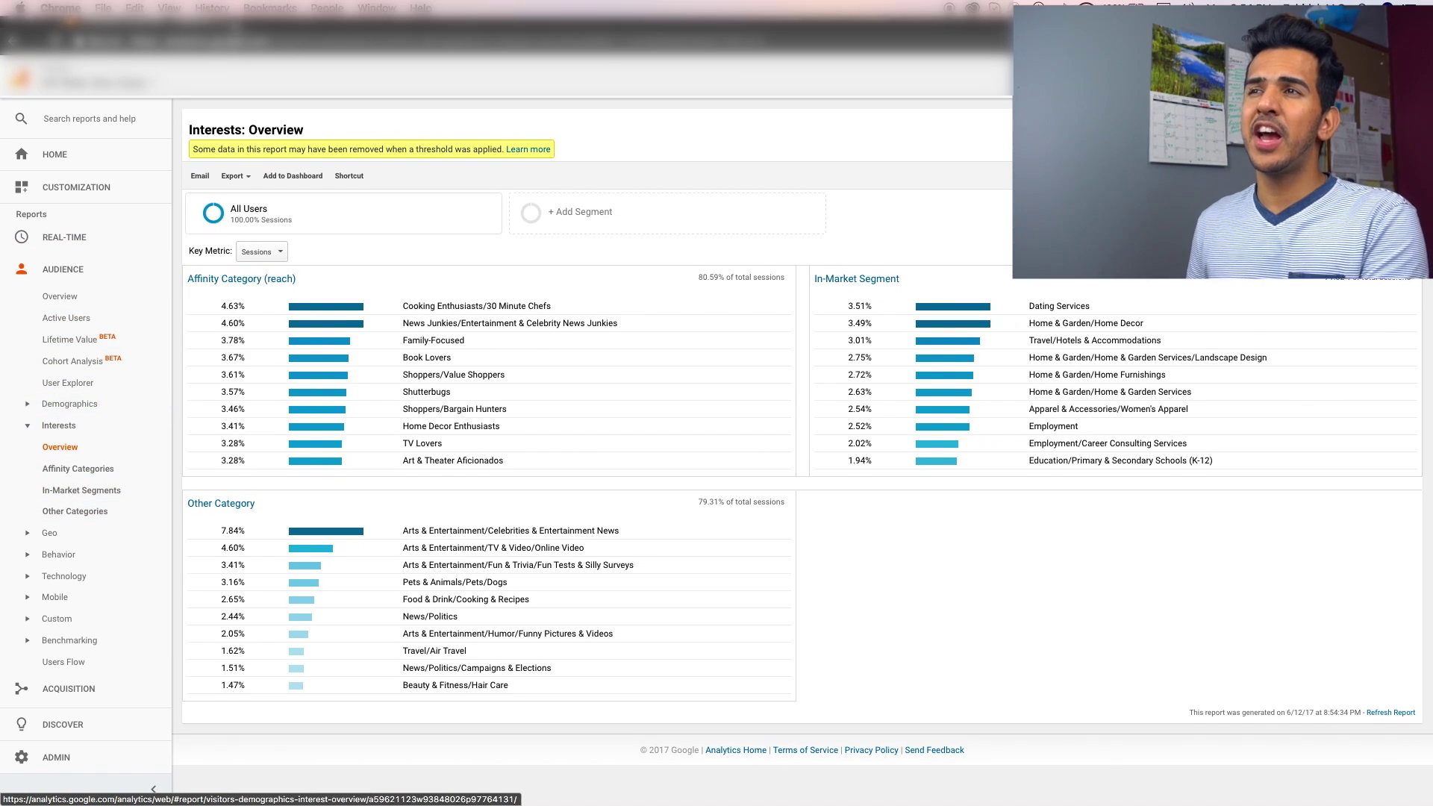
Switch to Facebook Business Manager at business.facebook.com in a new browser tab and open an ad account in Ads Manager
{"action": "left_click", "coordinate": [252, 33]}
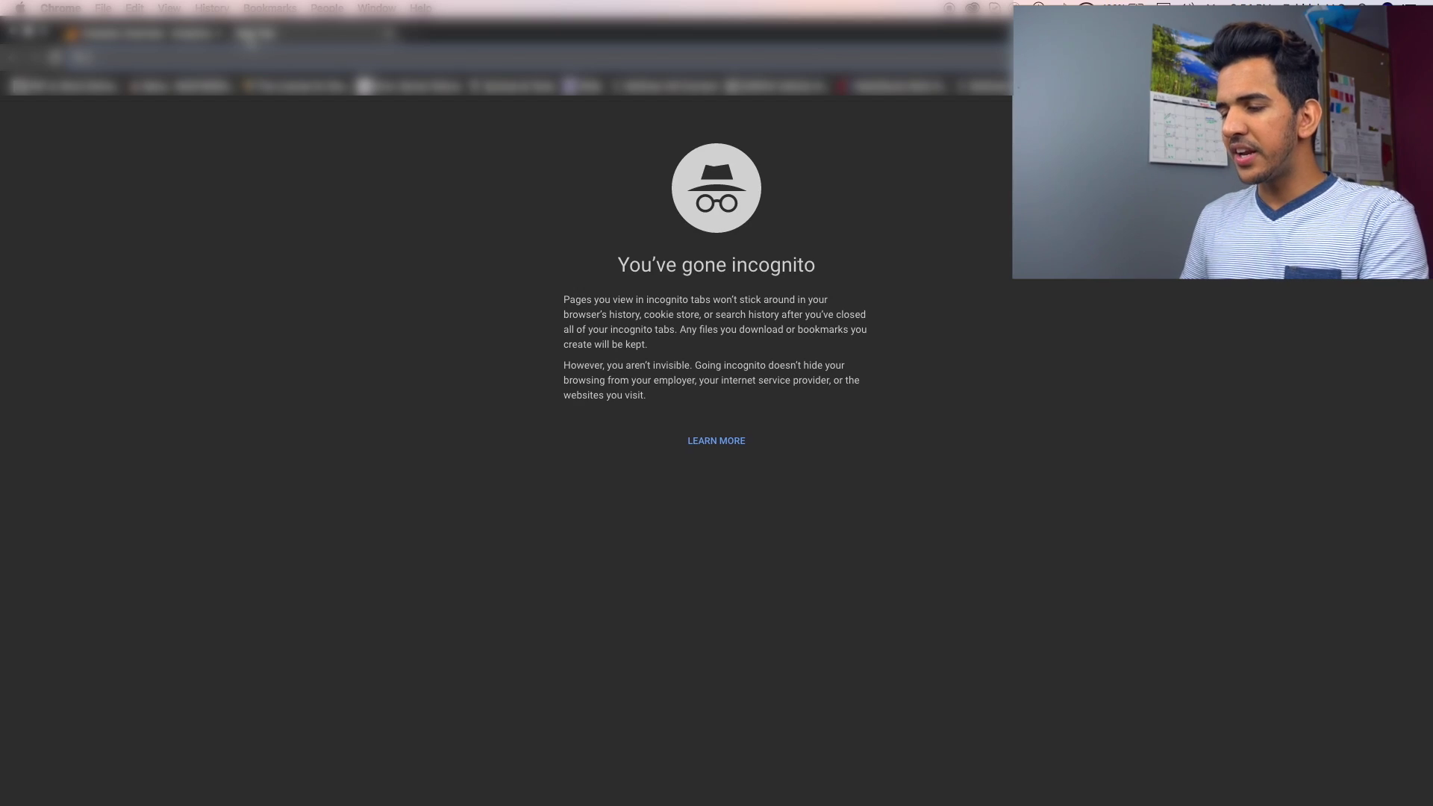
{"action": "type", "text": "b"}
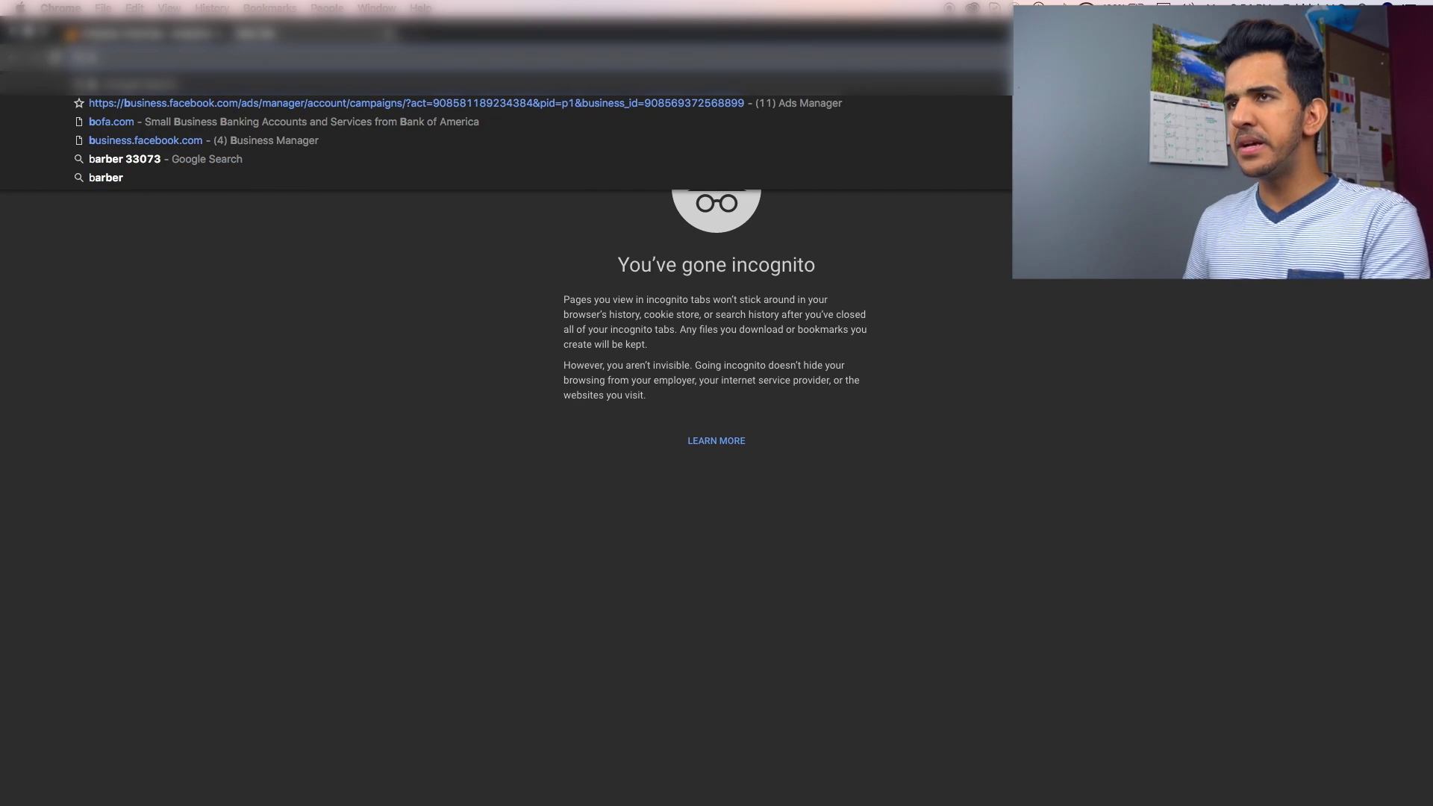
{"action": "type", "text": "usiness"}
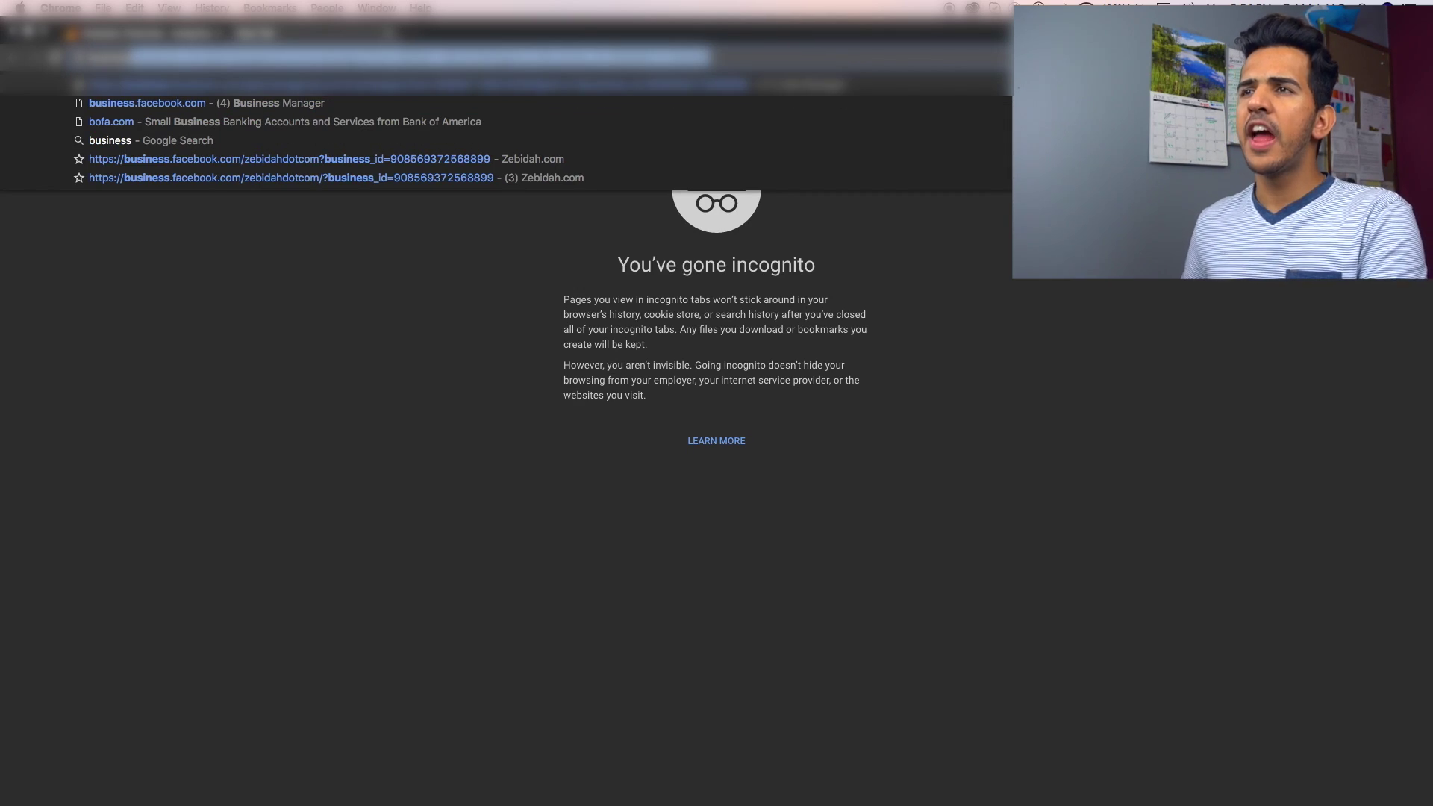
{"action": "key", "text": "Down"}
{"action": "key", "text": "Return"}
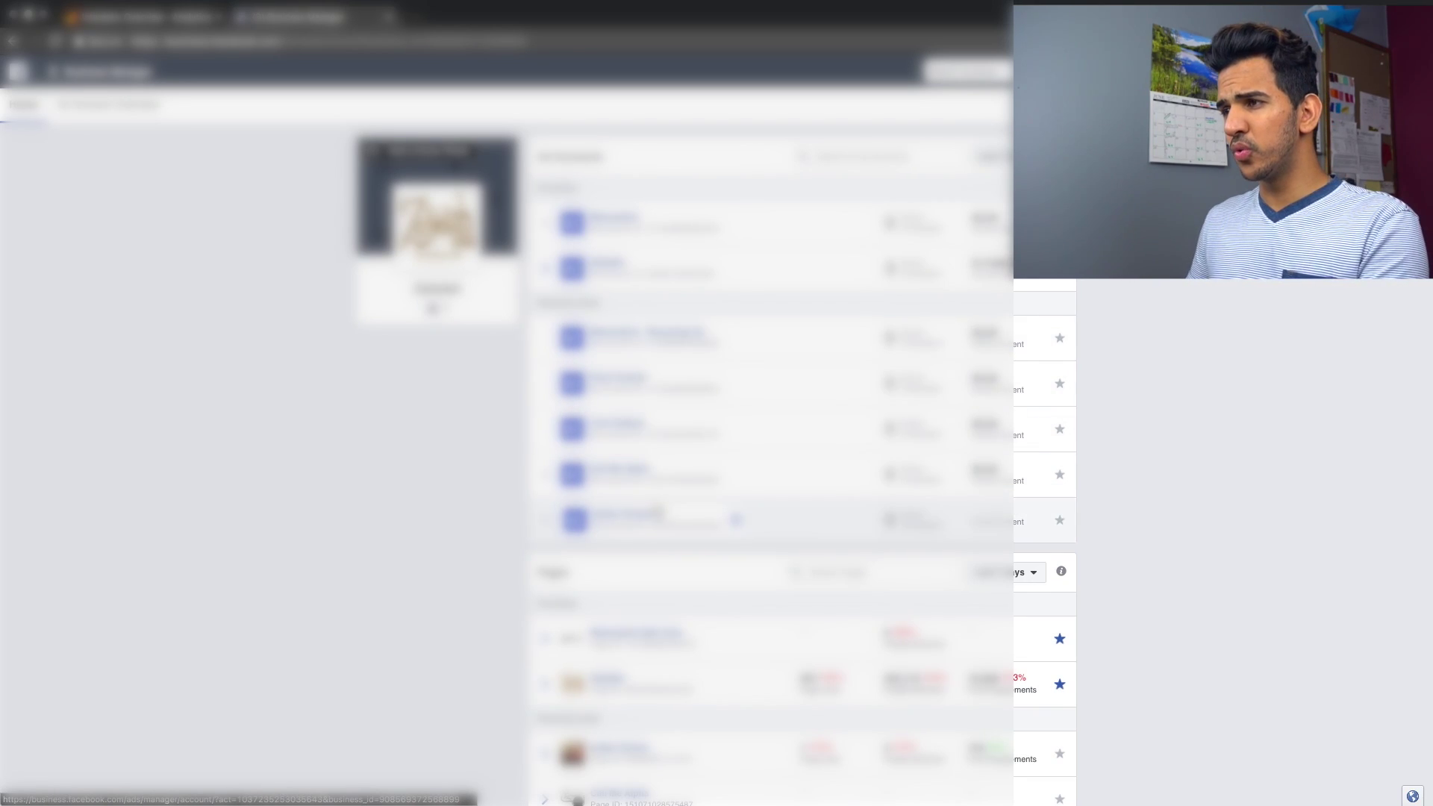
{"action": "left_click", "coordinate": [656, 514]}
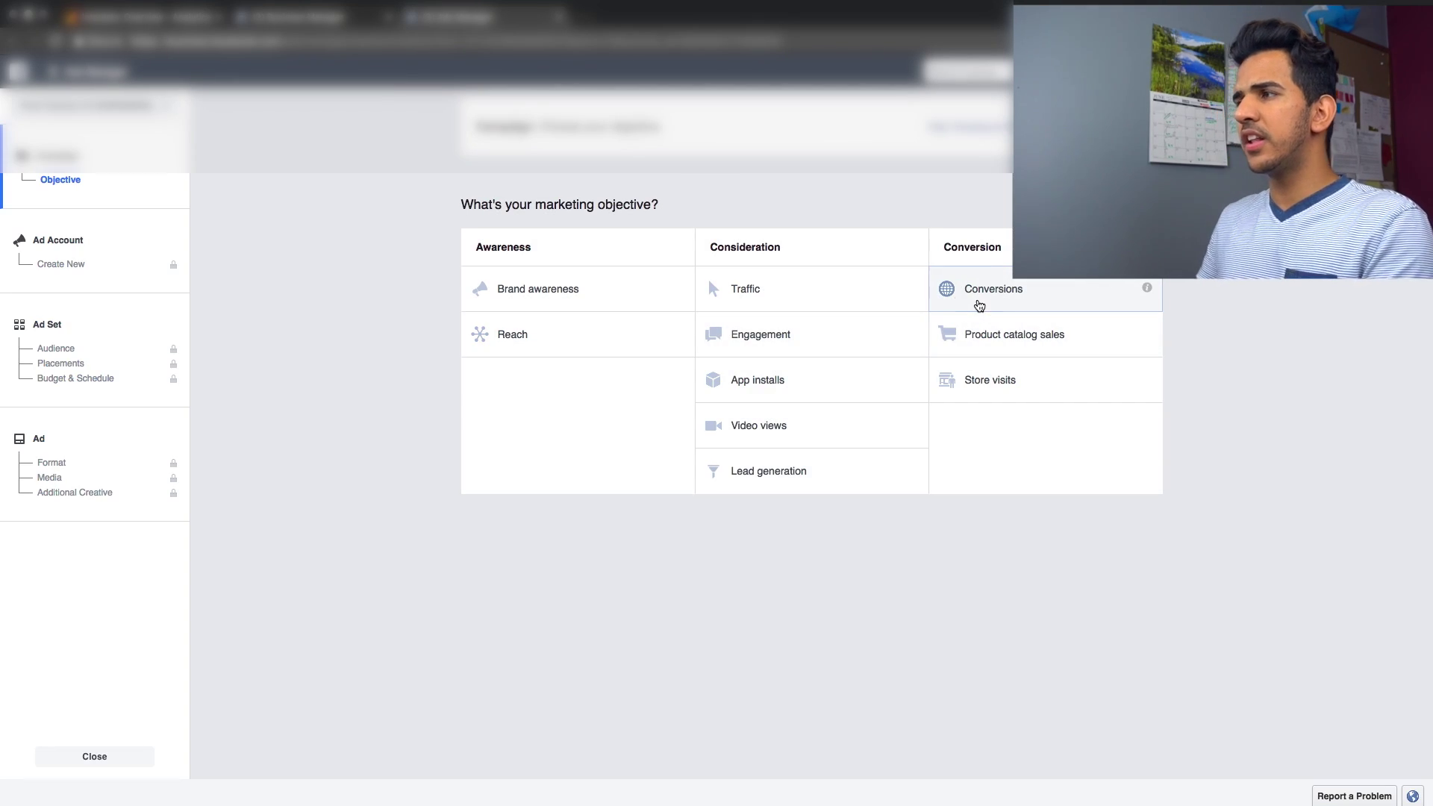
Start a campaign with the Conversions objective and accept the ad account settings of United States, US Dollars and America/New_York
{"action": "left_click", "coordinate": [976, 298]}
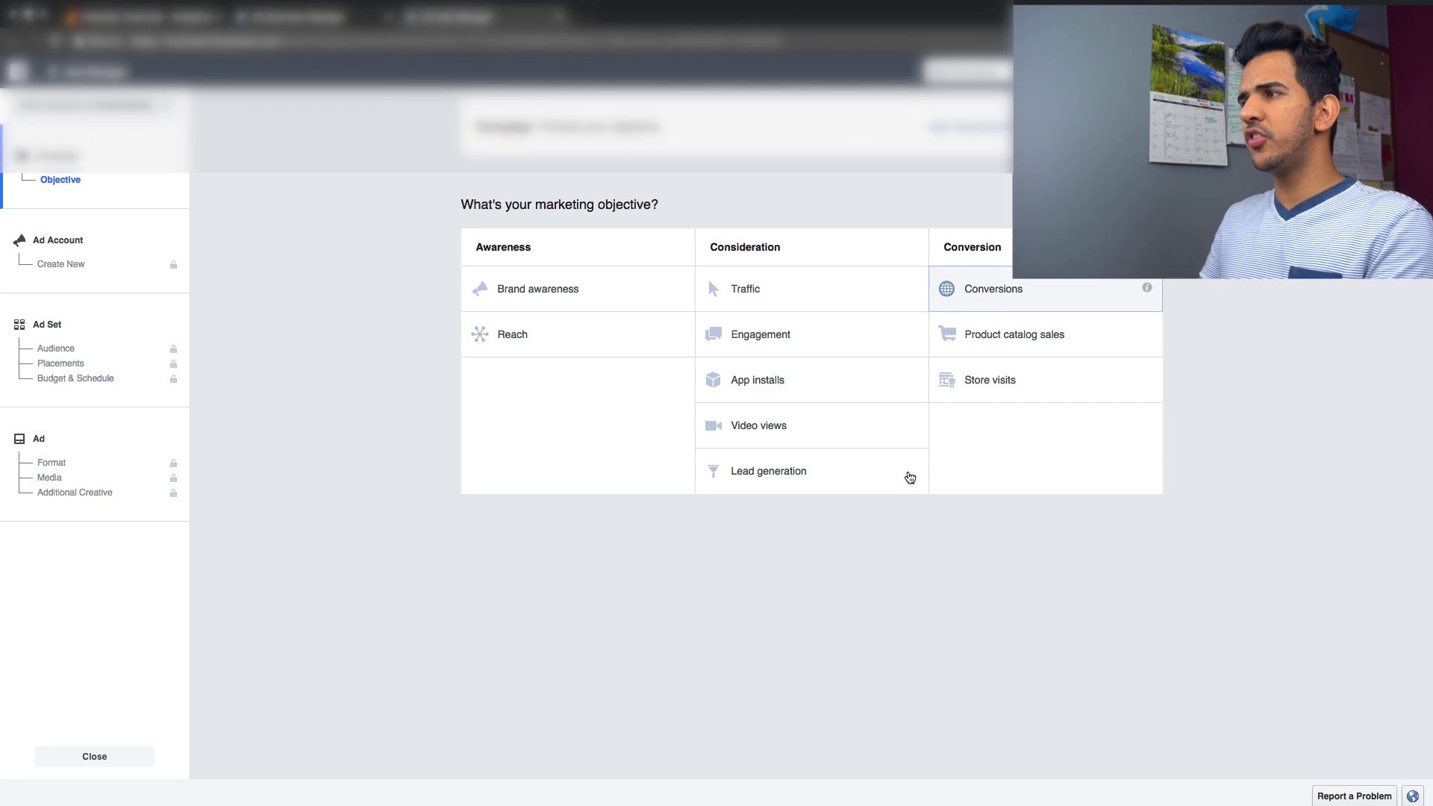
{"action": "left_click", "coordinate": [810, 710]}
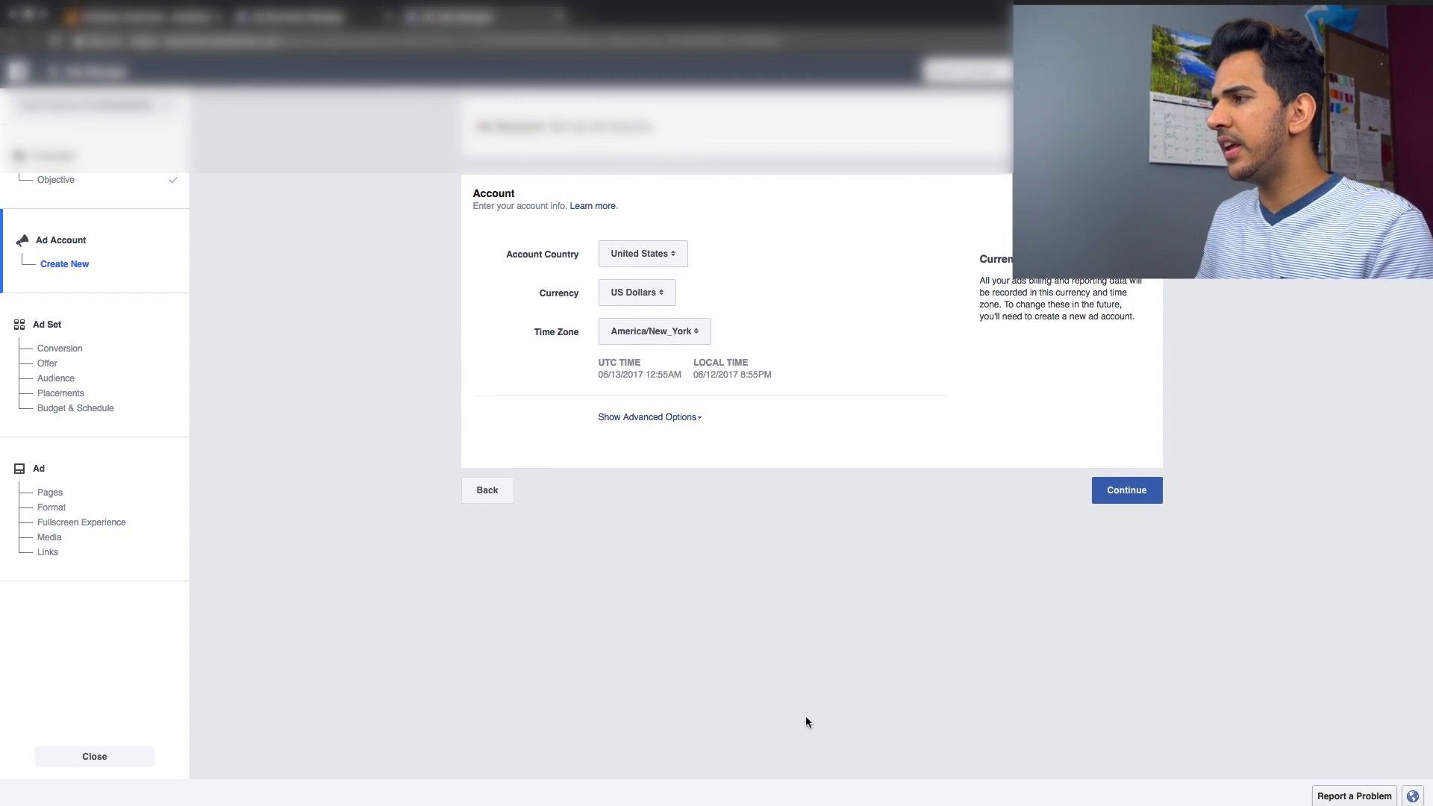
{"action": "left_click", "coordinate": [1125, 490]}
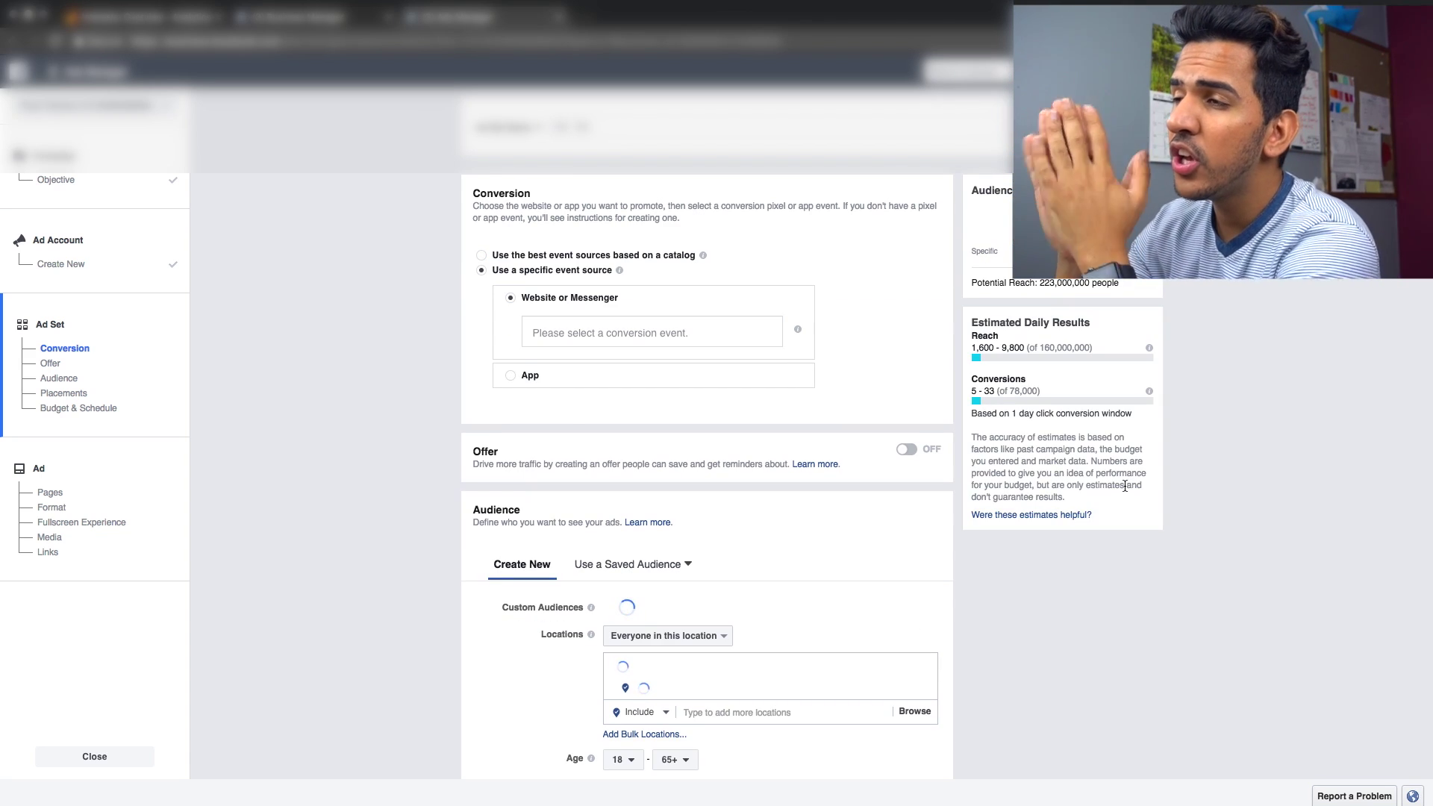
Switch back to Google Analytics and view the Demographics overview and Gender reports
{"action": "left_click", "coordinate": [179, 13]}
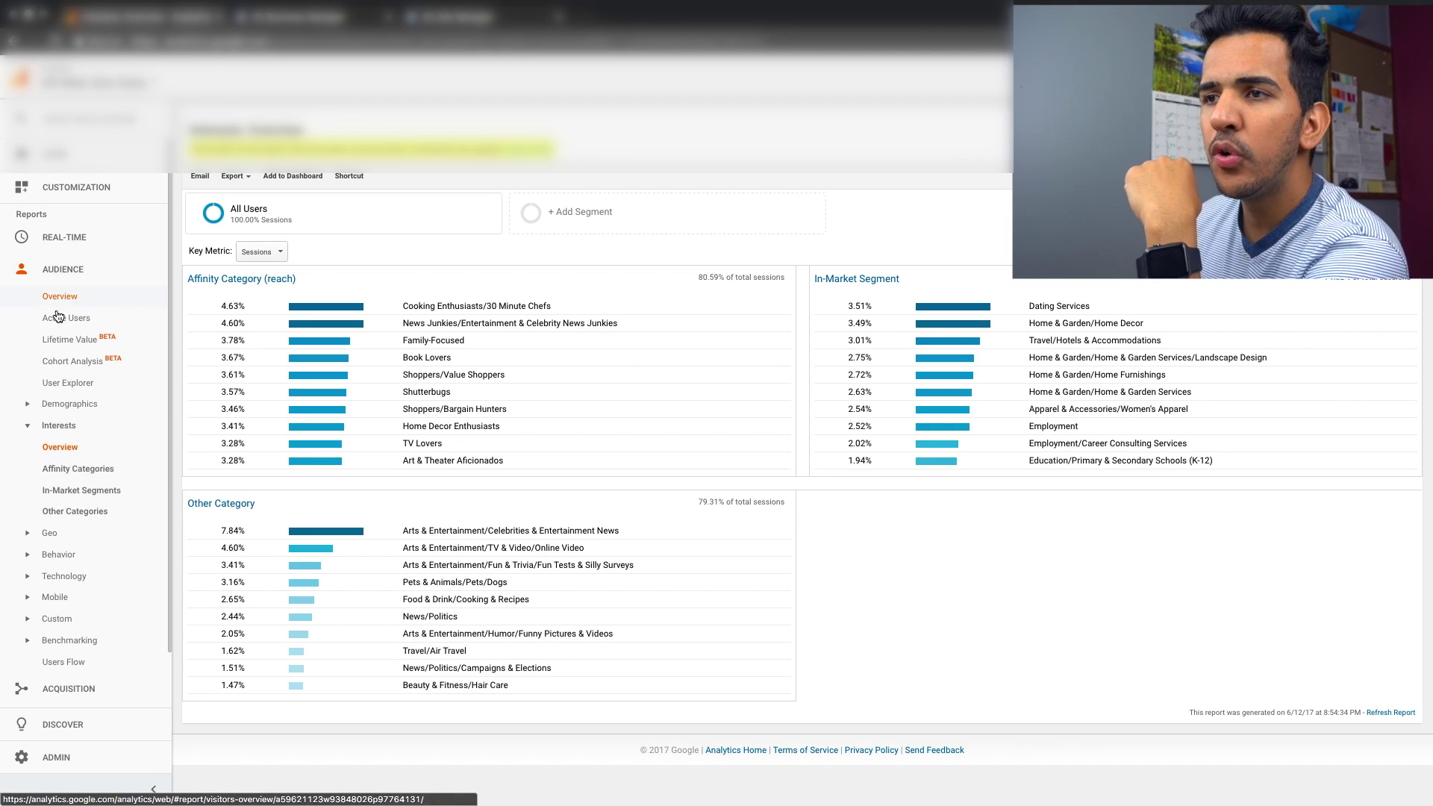
{"action": "left_click", "coordinate": [56, 406]}
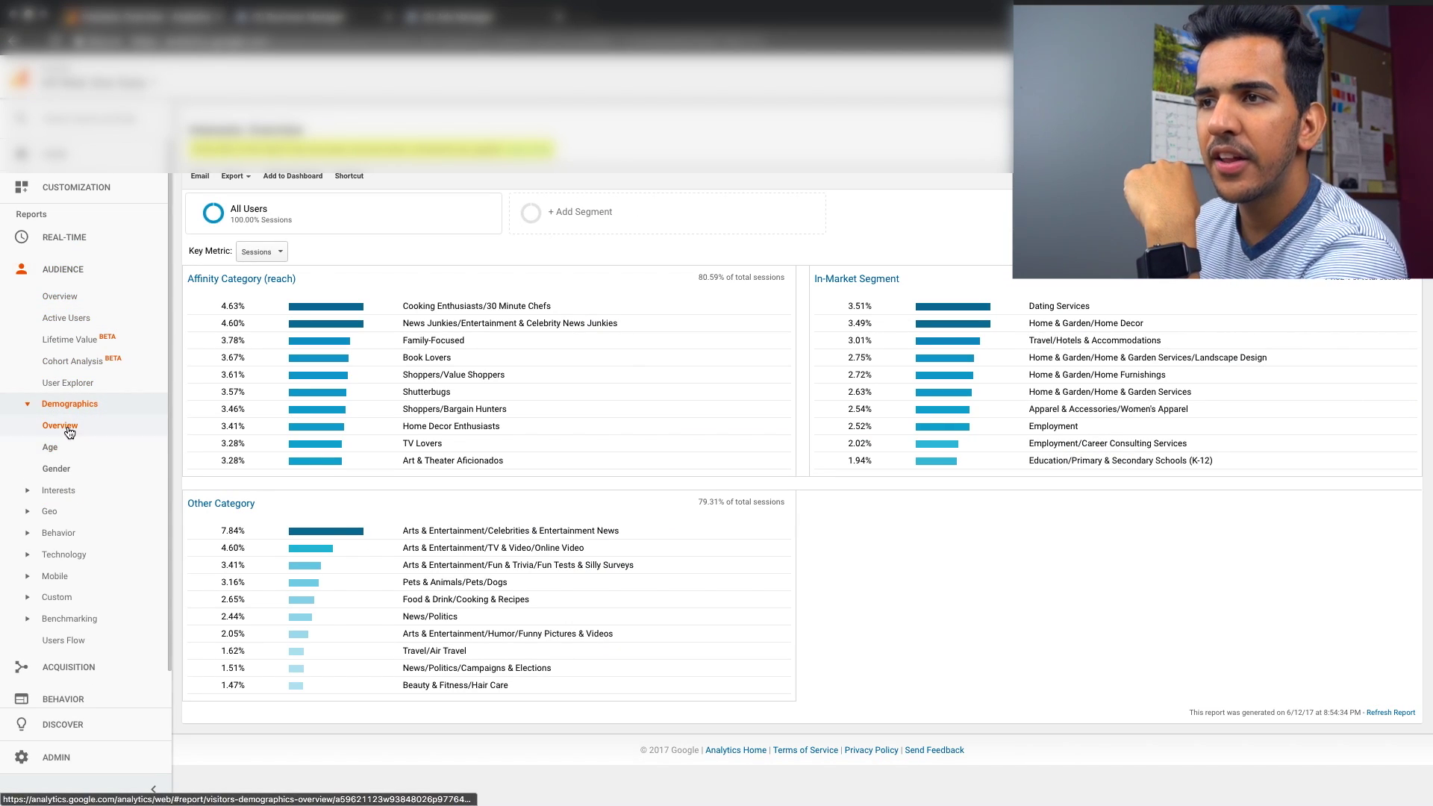
{"action": "left_click", "coordinate": [68, 427]}
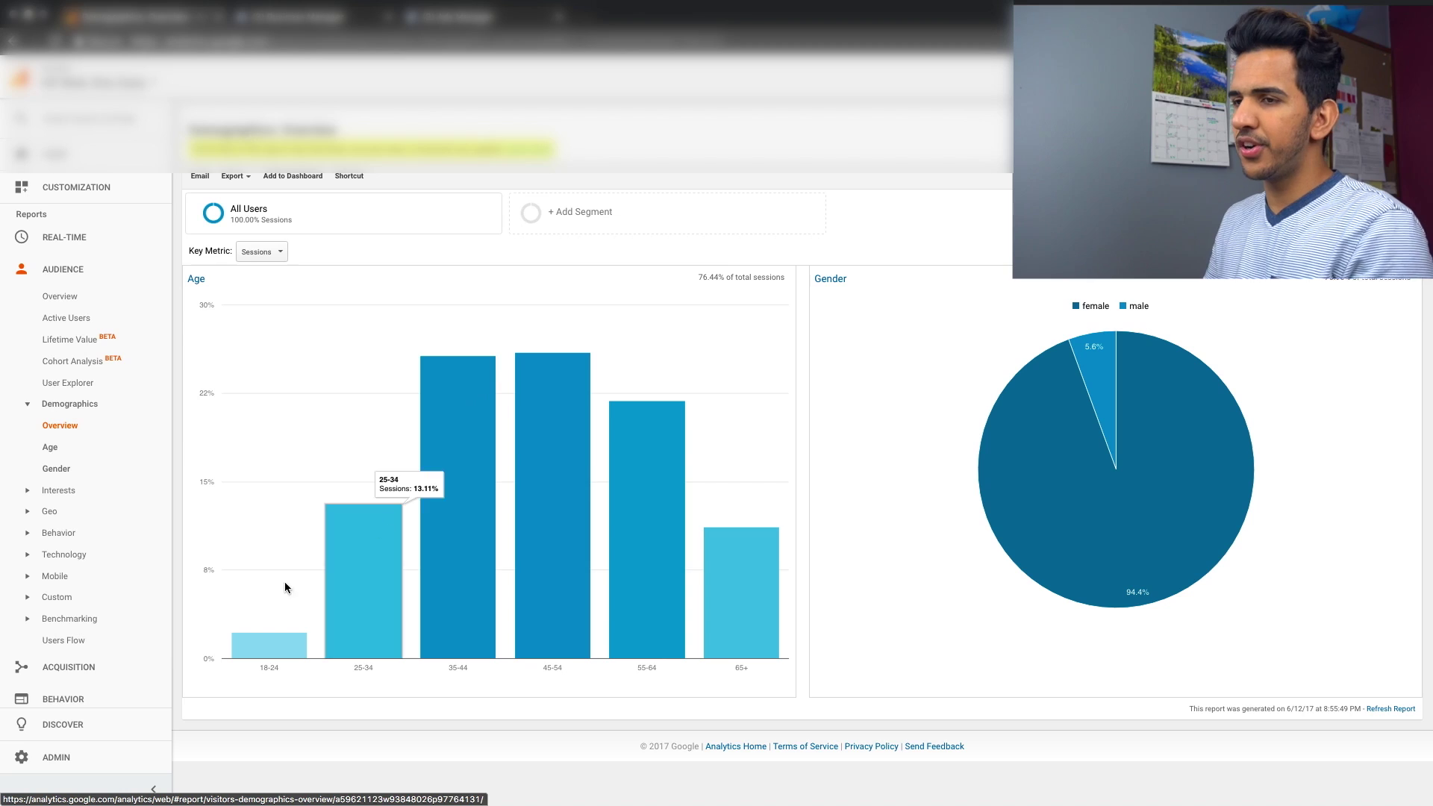
{"action": "left_click", "coordinate": [73, 468]}
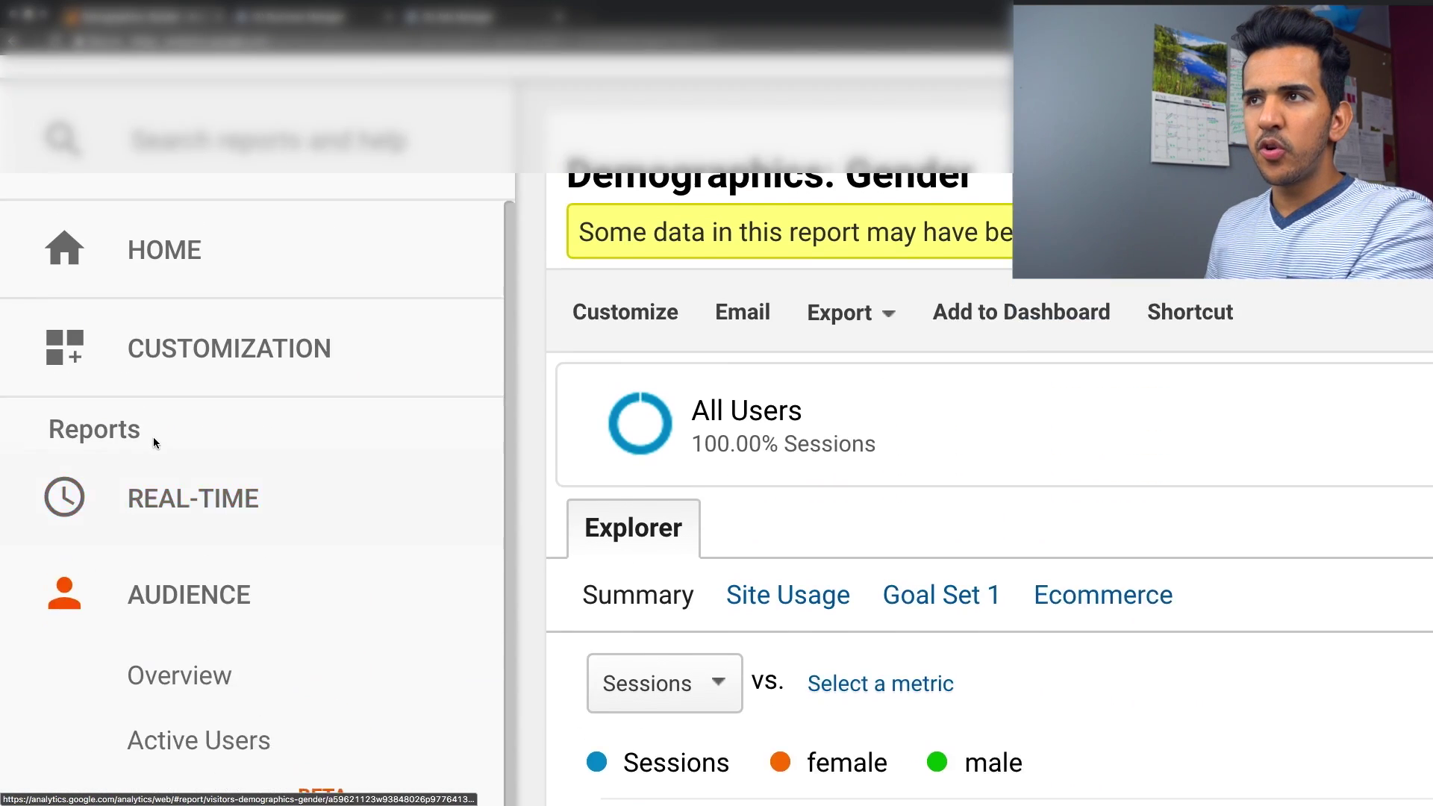
Locate the Demographics group among the Audience reports, collapsing and expanding it to examine its Overview, Age and Gender entries
{"action": "scroll", "coordinate": [243, 257], "scroll_direction": "down", "scroll_amount": 4}
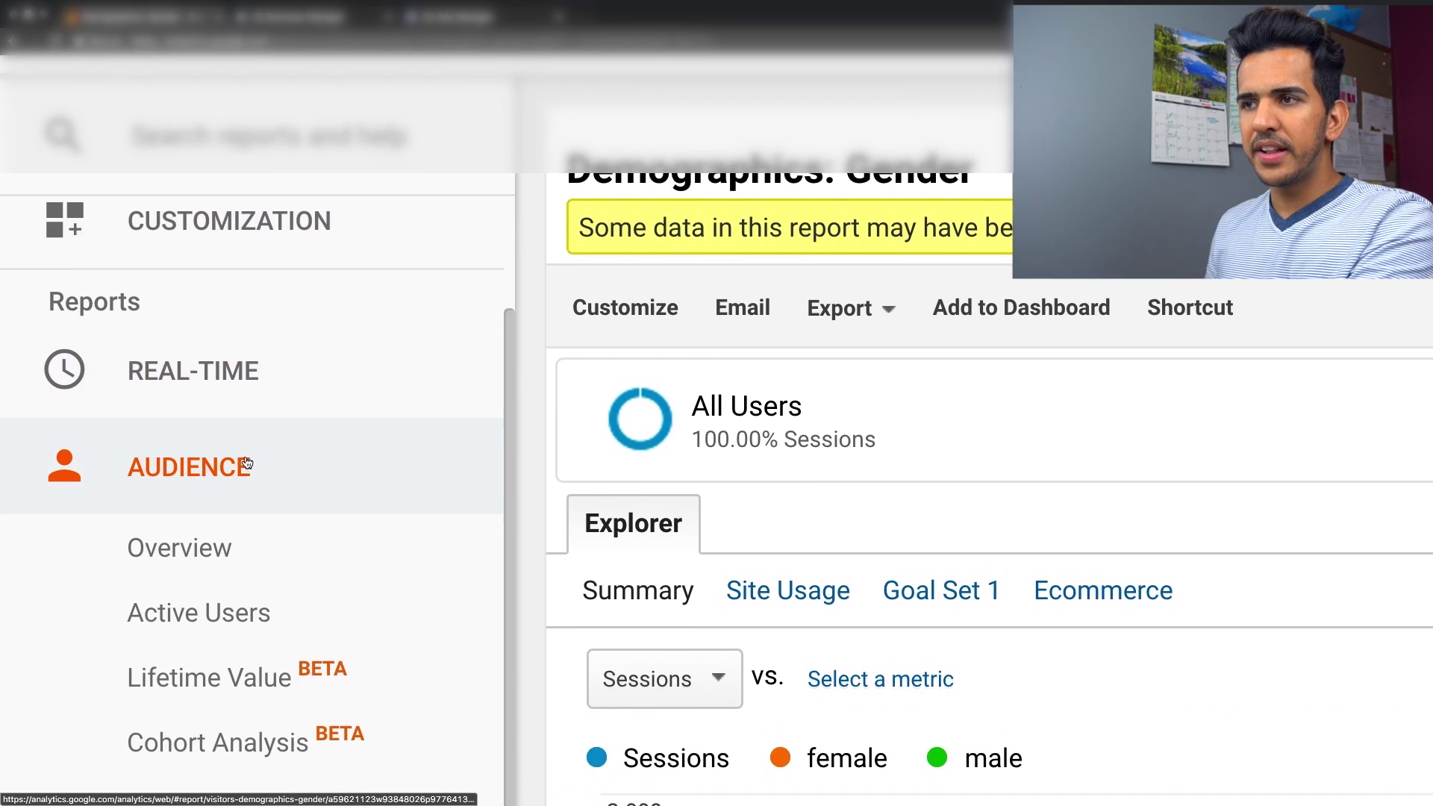
{"action": "scroll", "coordinate": [246, 462], "scroll_direction": "down", "scroll_amount": 3}
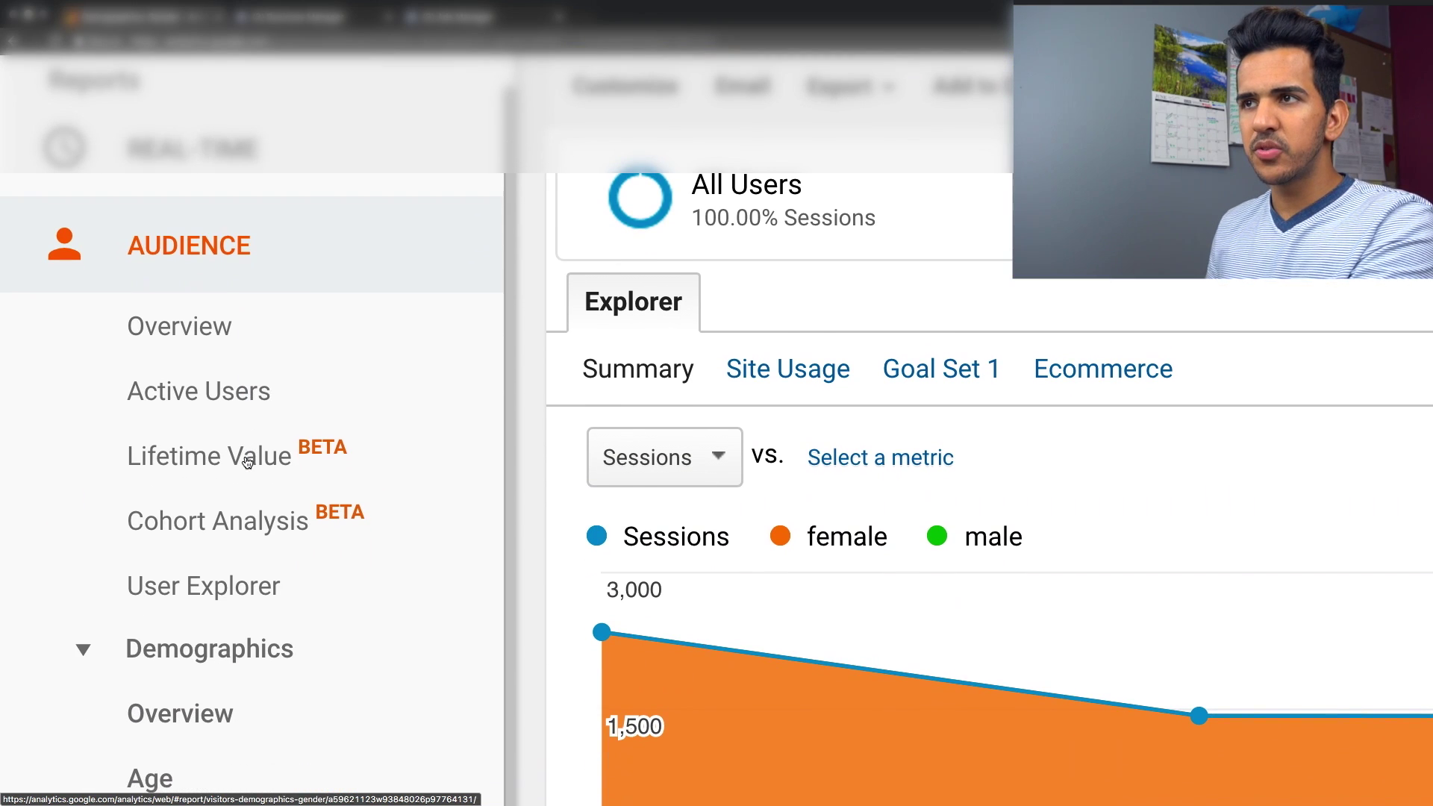
{"action": "scroll", "coordinate": [236, 424], "scroll_direction": "down", "scroll_amount": 3}
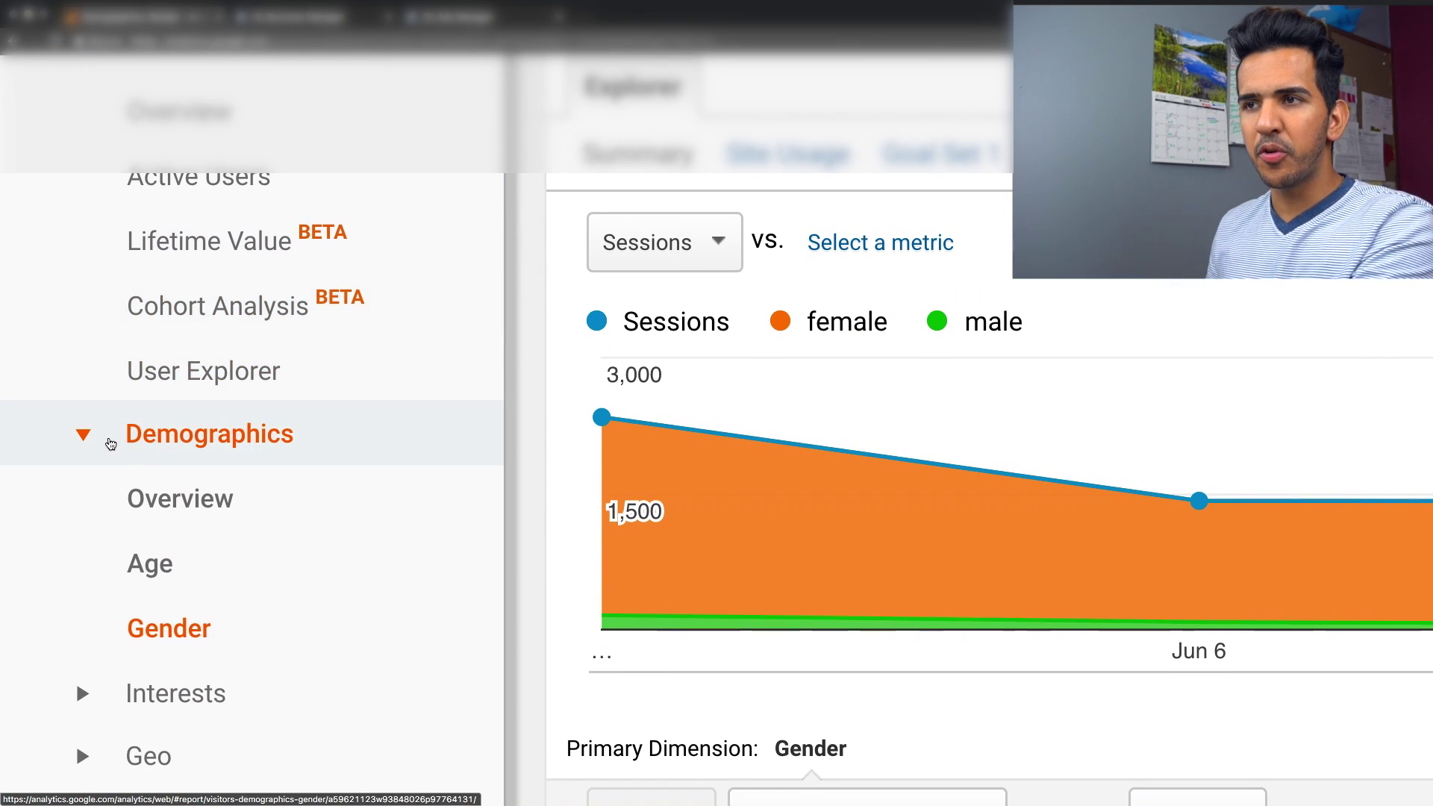
{"action": "left_click", "coordinate": [83, 440]}
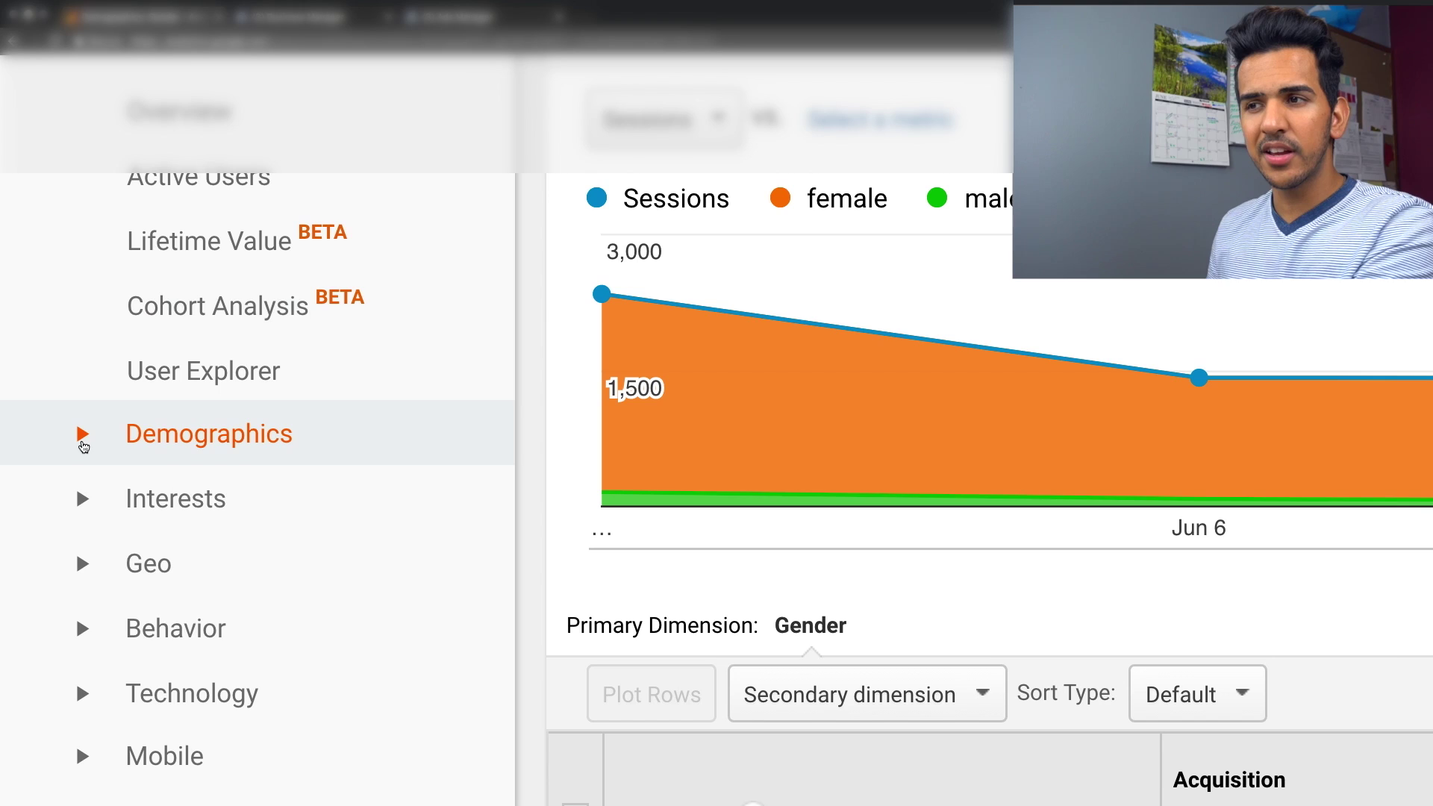
{"action": "left_click", "coordinate": [82, 442]}
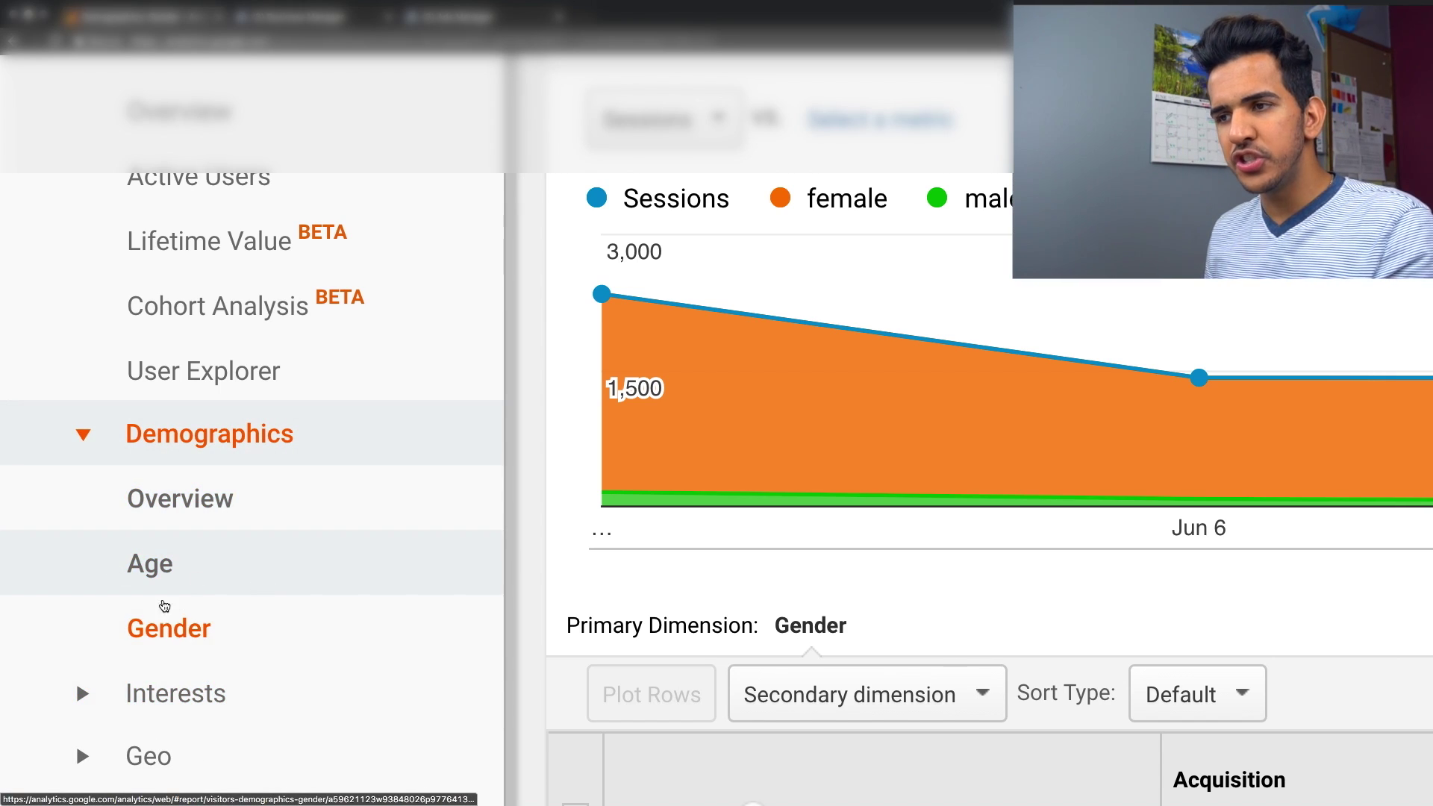
{"action": "scroll", "coordinate": [420, 658], "scroll_direction": "down", "scroll_amount": 1}
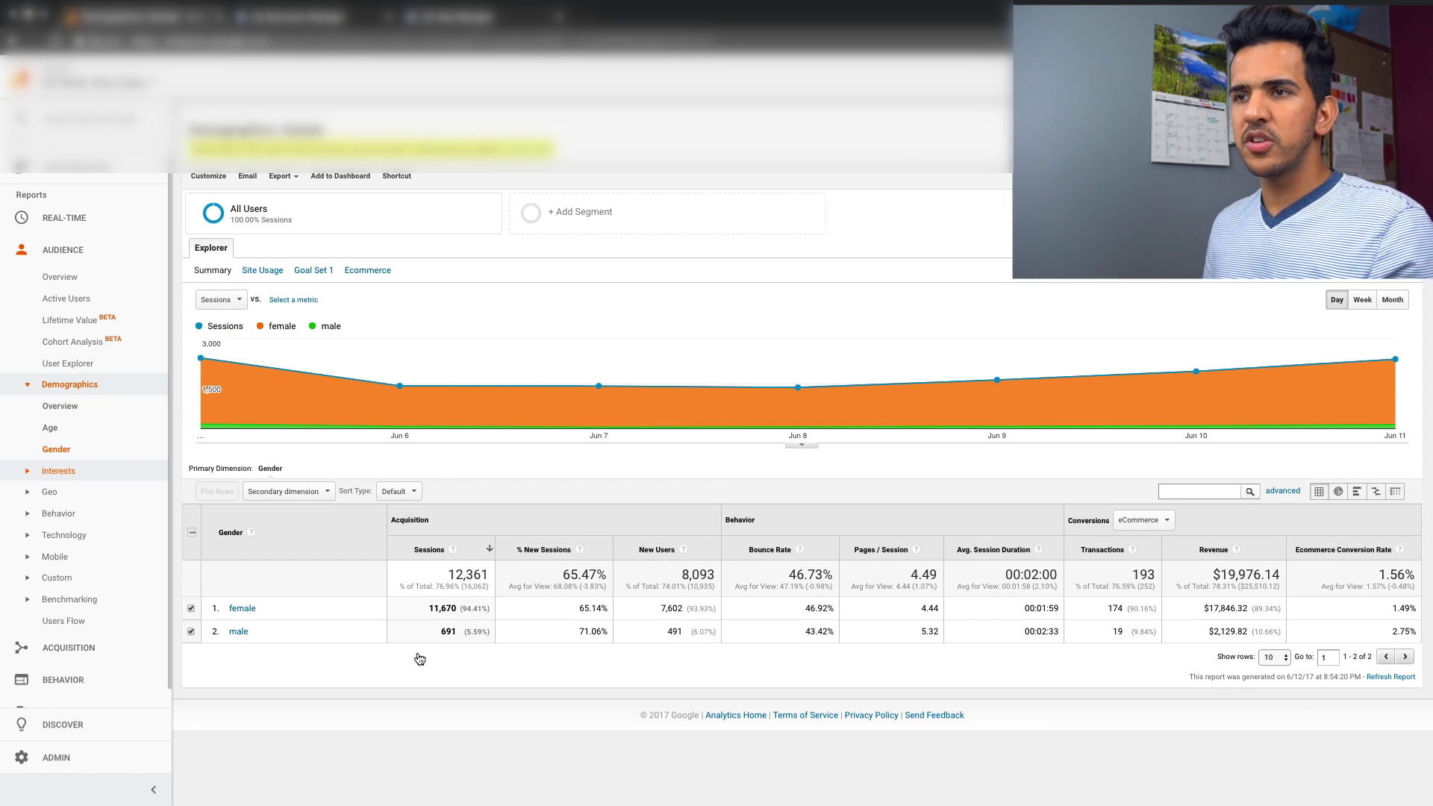
Sort the Gender report's table by Ecommerce Conversion Rate, highest first
{"action": "left_click", "coordinate": [41, 452]}
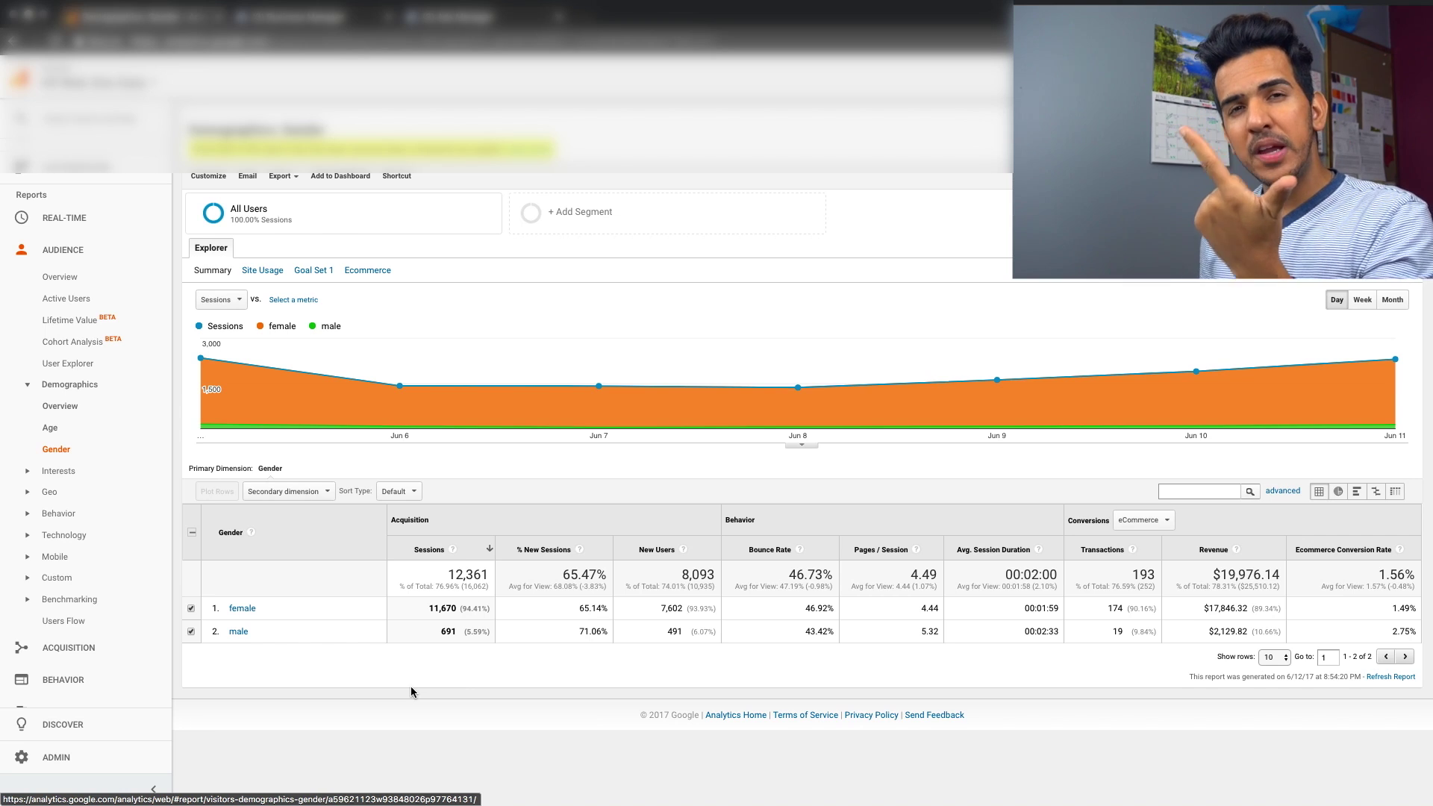
{"action": "left_click", "coordinate": [1342, 548]}
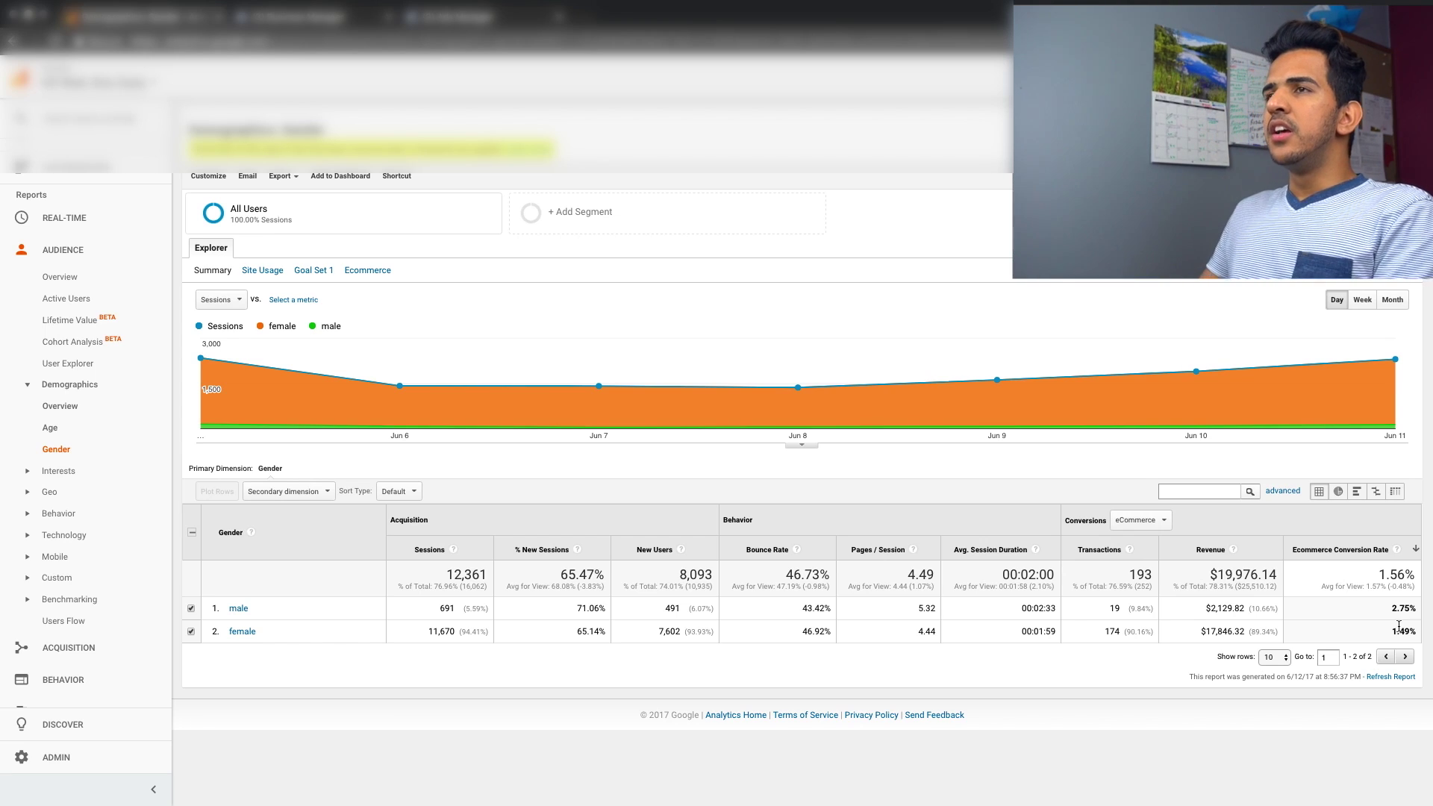
Switch to Facebook Ads Manager and set the gender in the ad set's Audience section to Men
{"action": "left_click", "coordinate": [457, 40]}
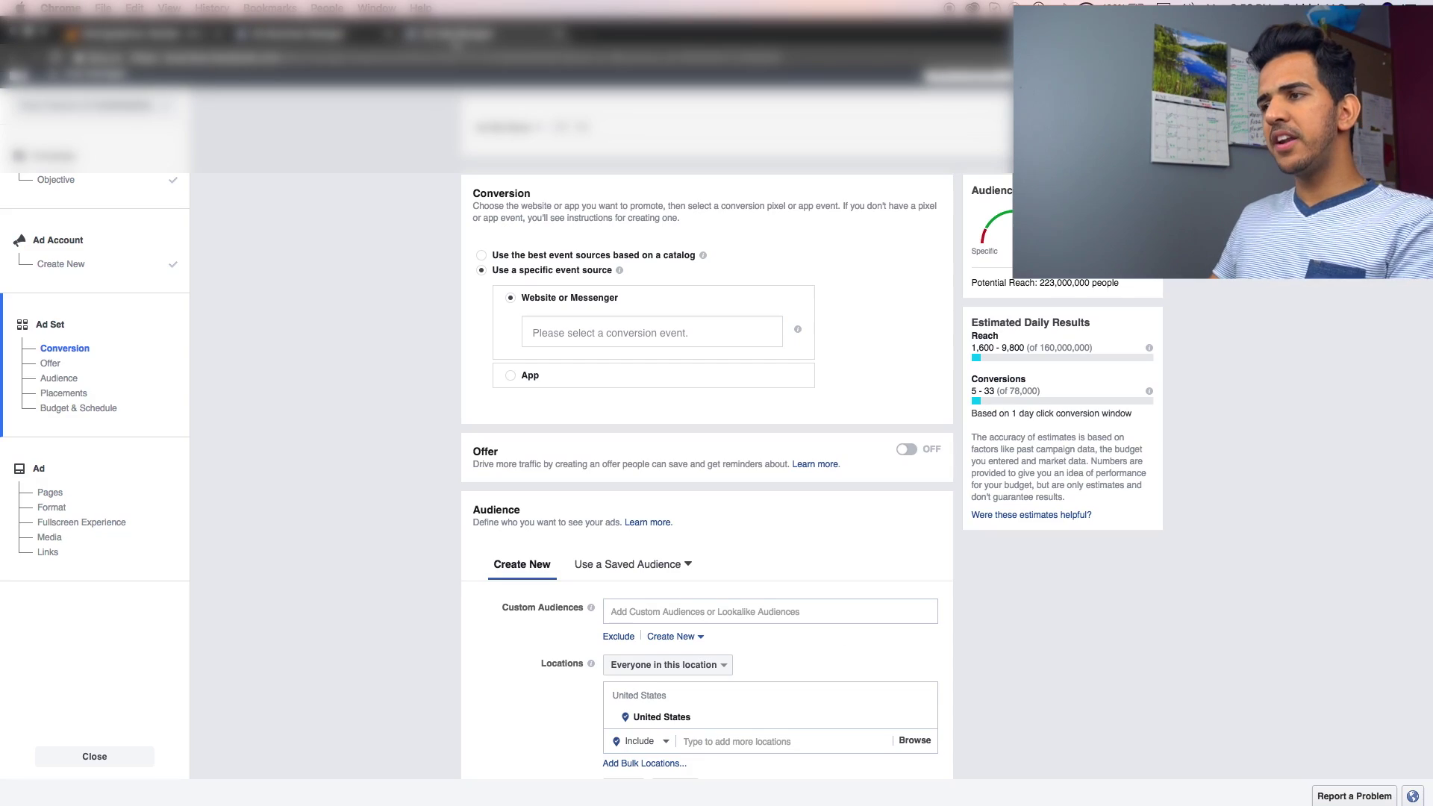
{"action": "scroll", "coordinate": [710, 564], "scroll_direction": "down", "scroll_amount": 10}
{"action": "scroll", "coordinate": [701, 565], "scroll_direction": "up", "scroll_amount": 5}
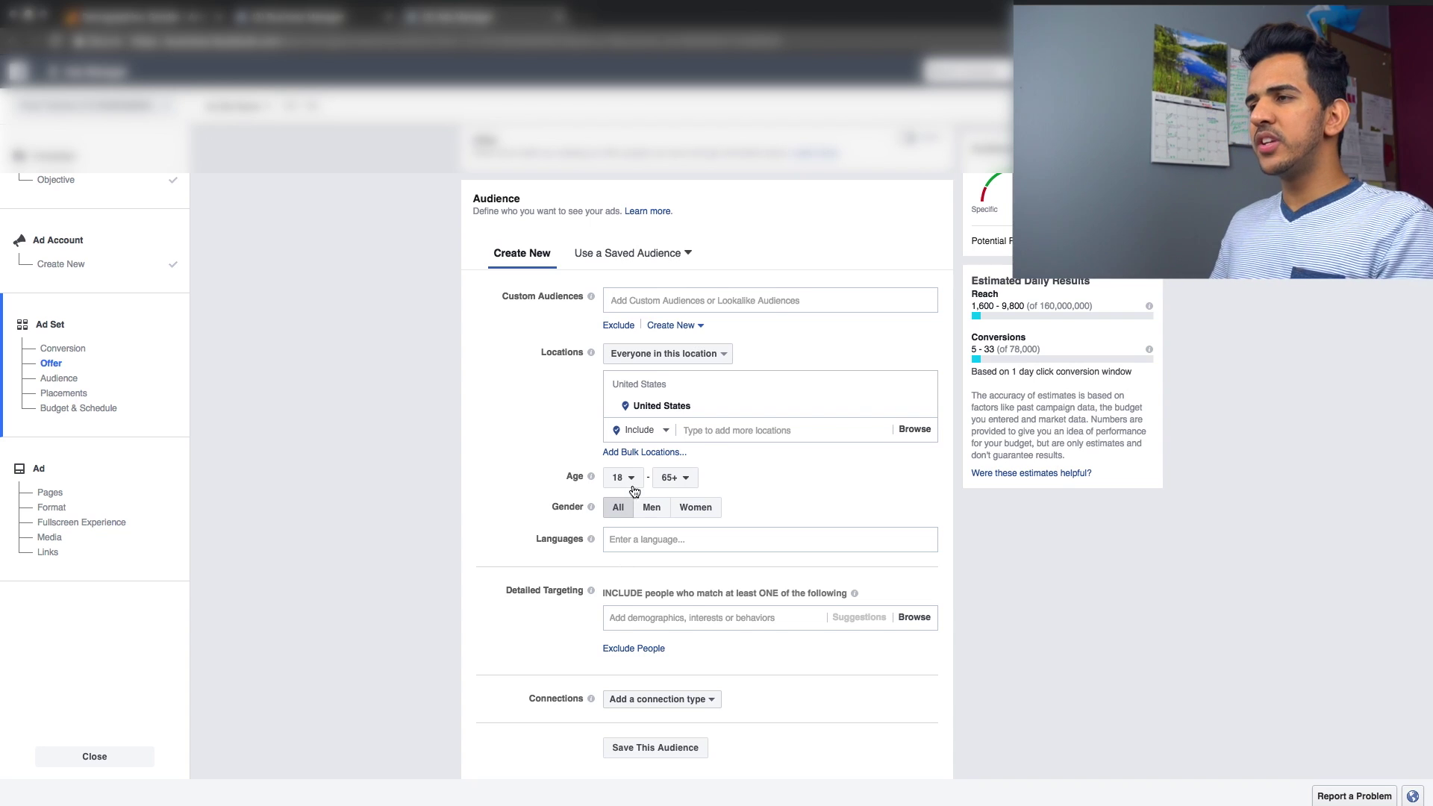
{"action": "left_click", "coordinate": [656, 508]}
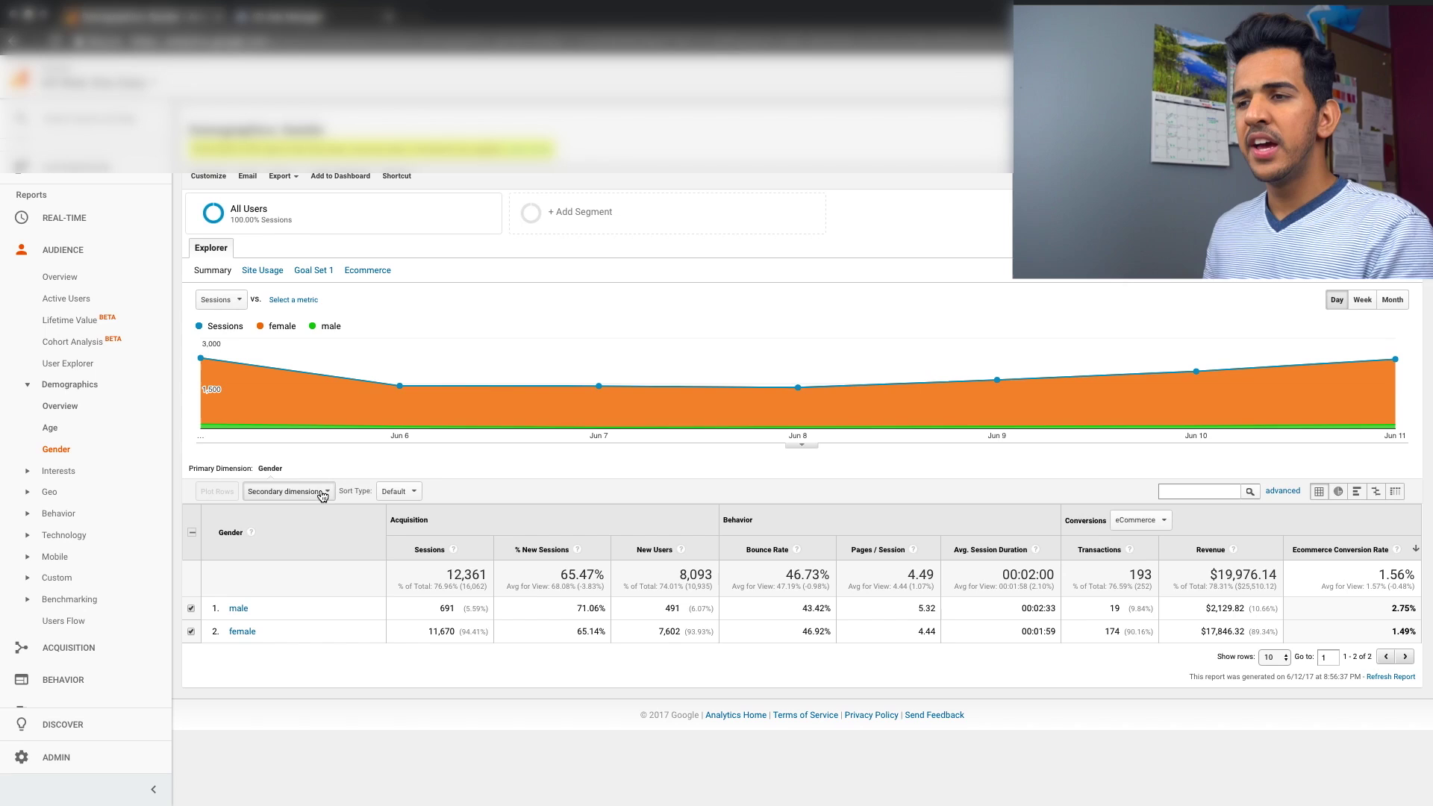
Switch to Google Analytics, break the female segment down by age and sort it by Ecommerce Conversion Rate, highest first
{"action": "left_click", "coordinate": [242, 633]}
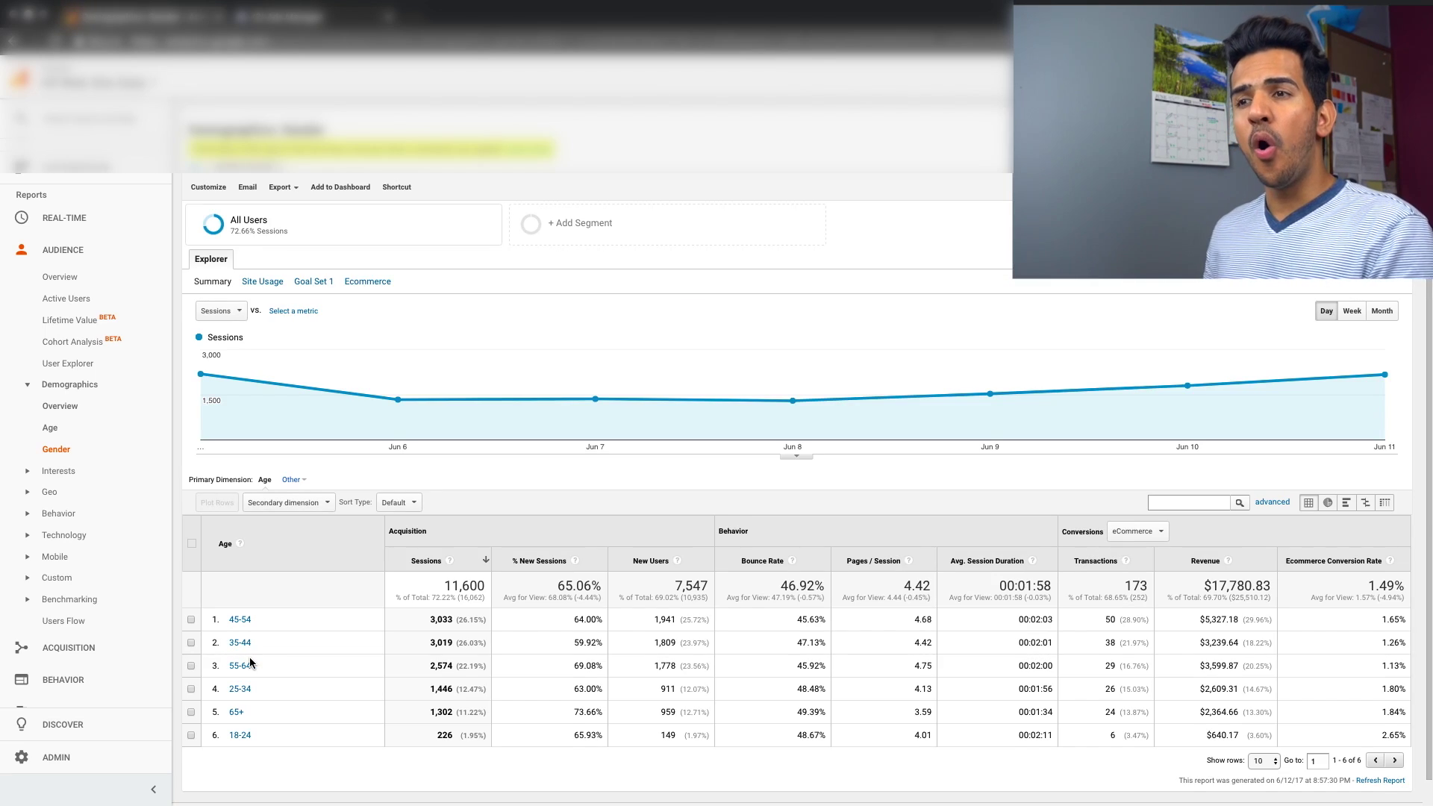
{"action": "scroll", "coordinate": [249, 657], "scroll_direction": "down", "scroll_amount": 1}
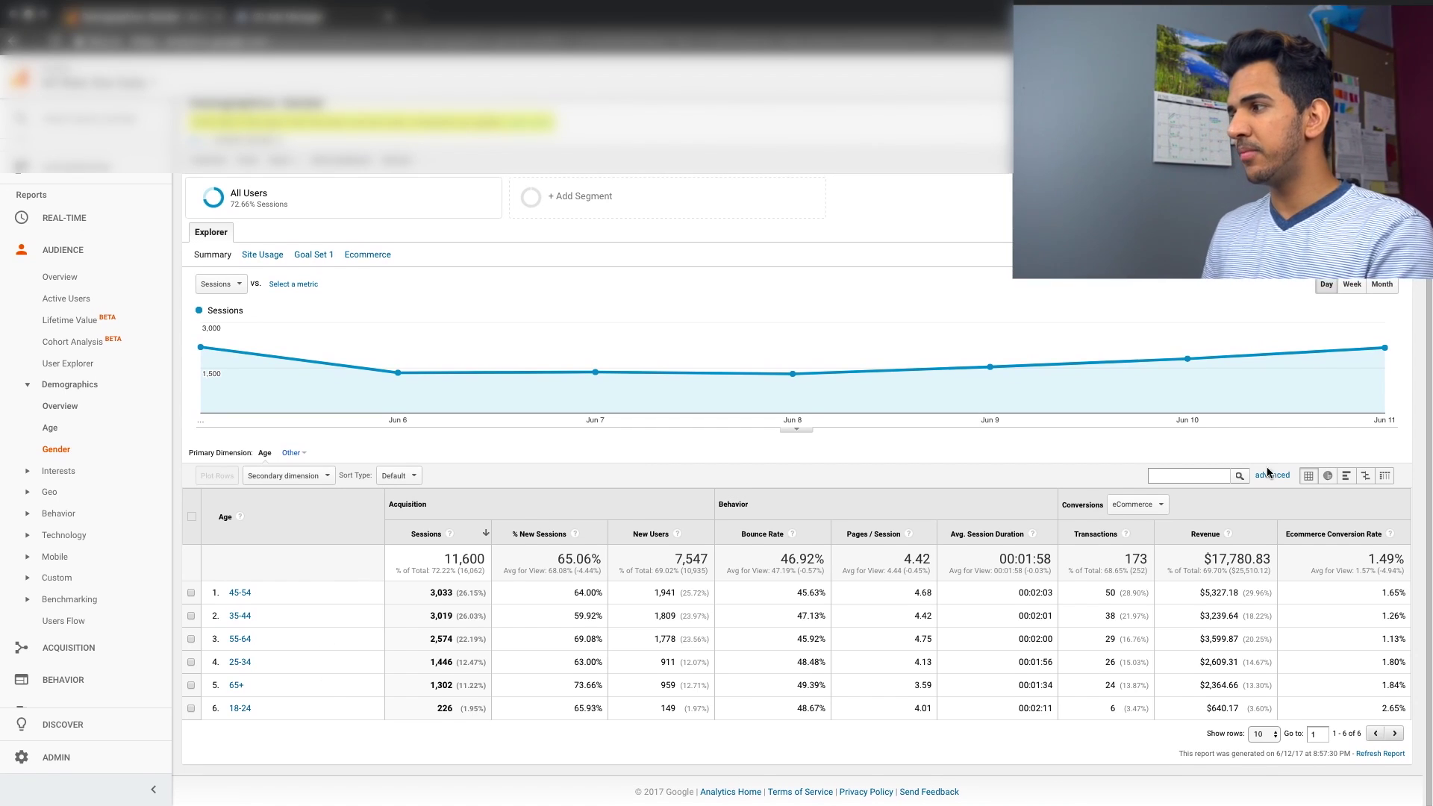
{"action": "left_click", "coordinate": [1309, 535]}
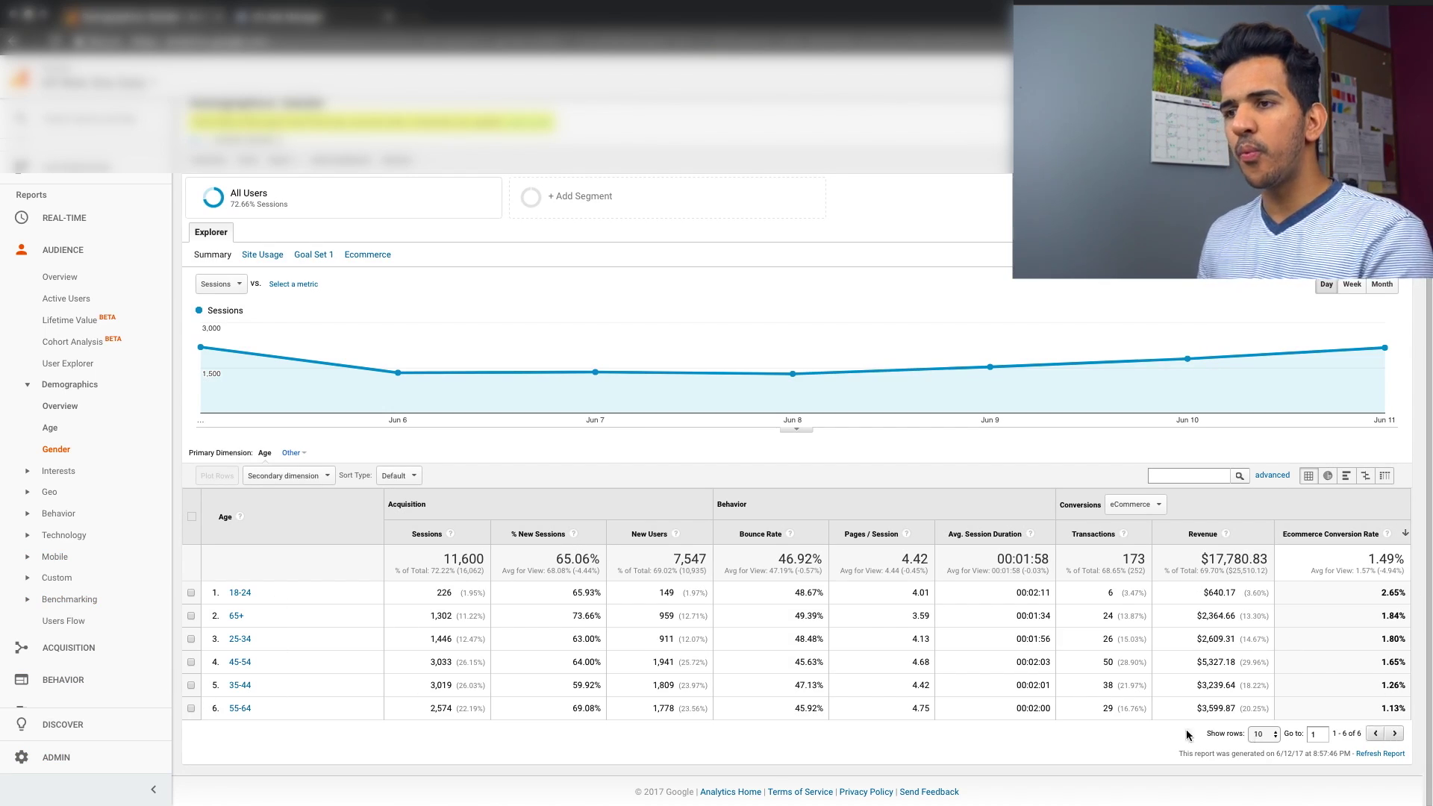
Examine the 18-24 row of the female age table across sessions, new users, bounce rate, session duration, revenue and Ecommerce Conversion Rate
{"action": "triple_click", "coordinate": [442, 593]}
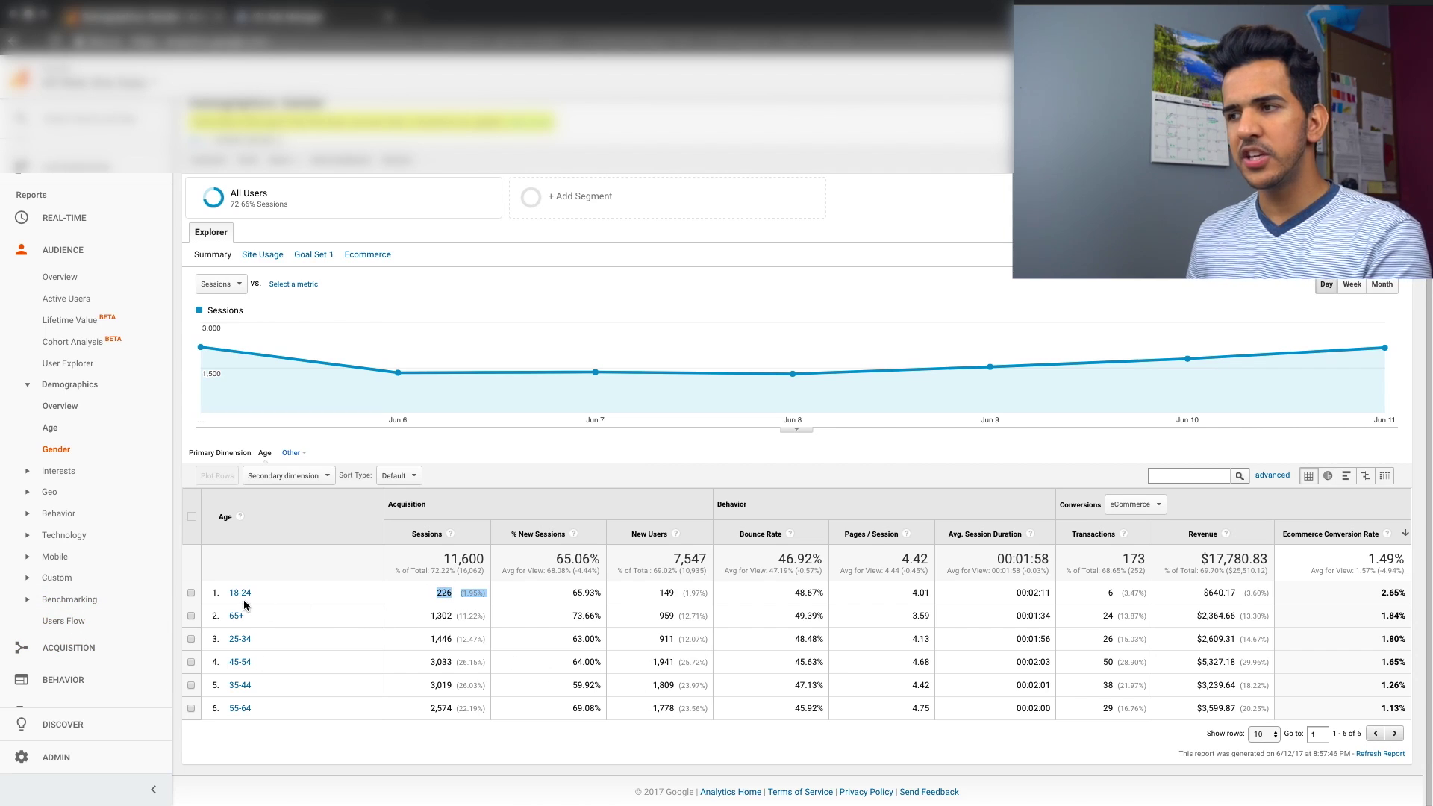
{"action": "double_click", "coordinate": [590, 593]}
{"action": "double_click", "coordinate": [664, 594]}
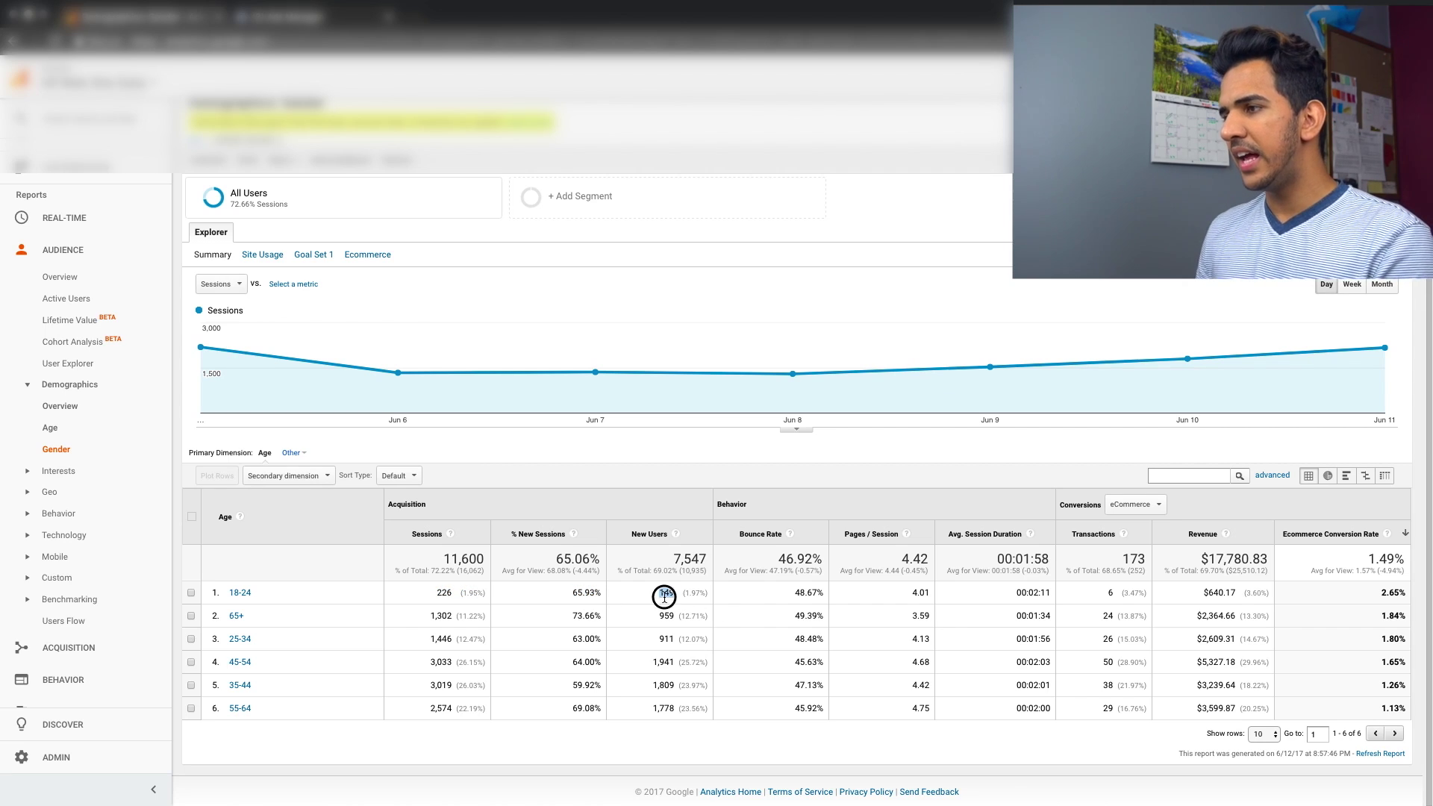
{"action": "double_click", "coordinate": [794, 593]}
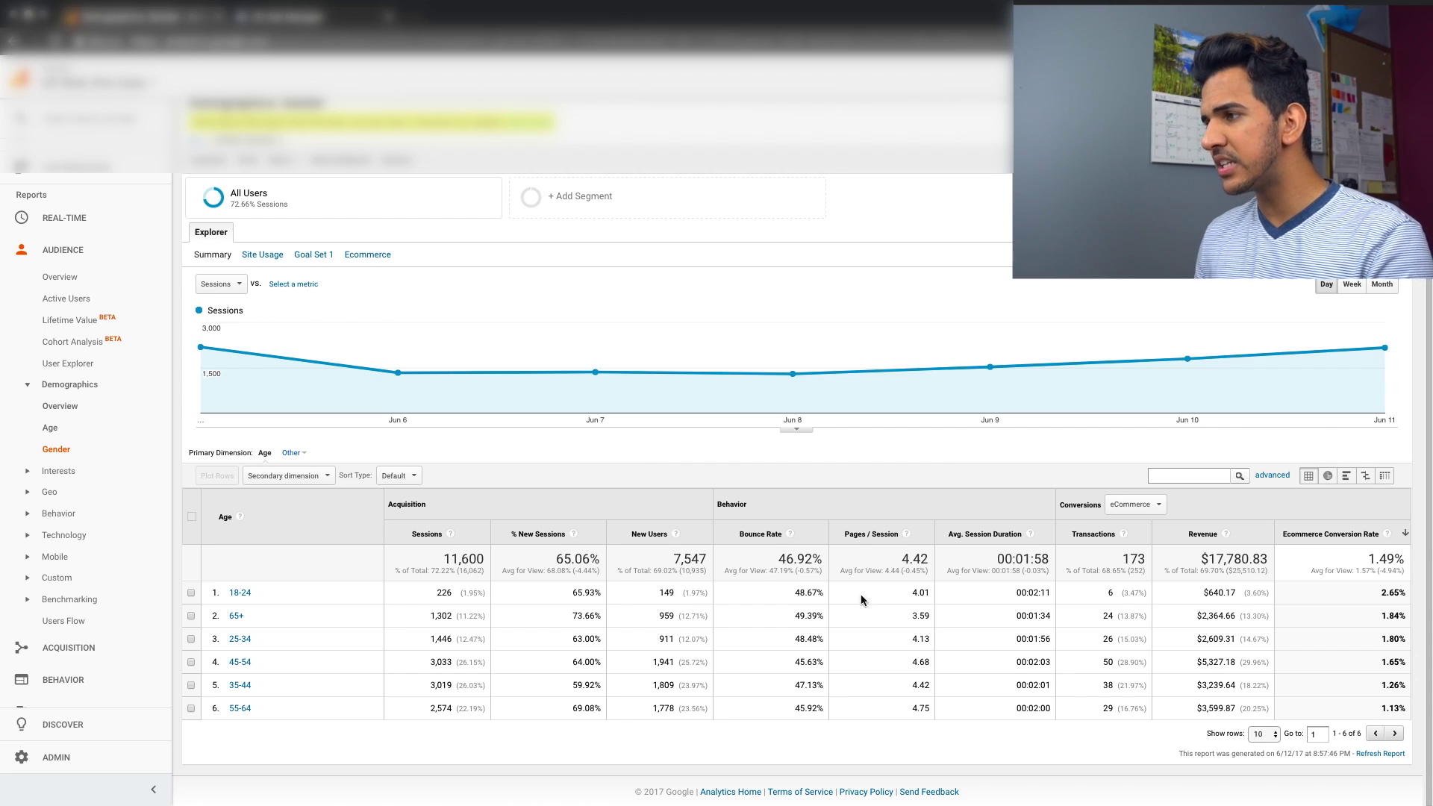
{"action": "double_click", "coordinate": [906, 593]}
{"action": "double_click", "coordinate": [1023, 594]}
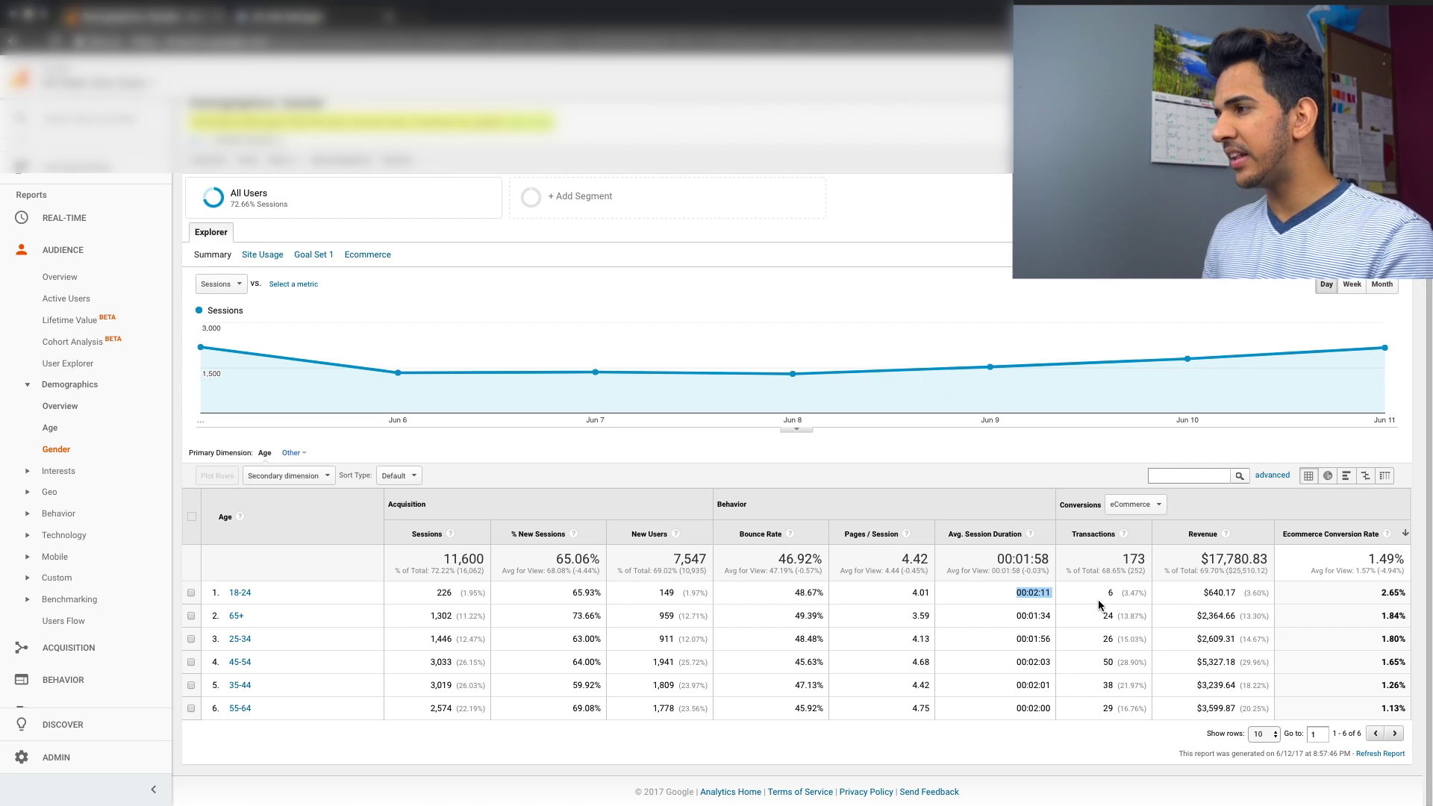
{"action": "double_click", "coordinate": [1219, 594]}
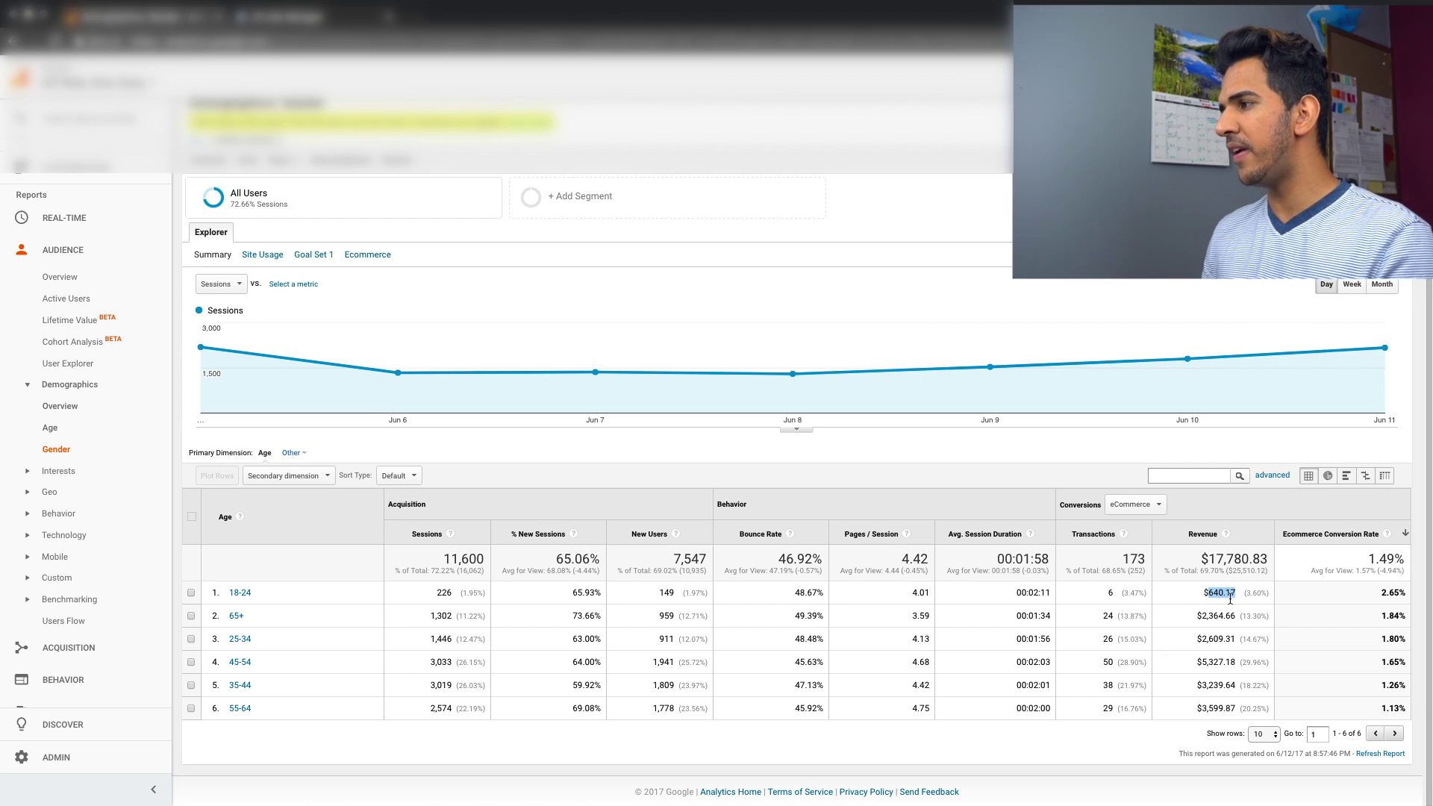
{"action": "double_click", "coordinate": [1388, 592]}
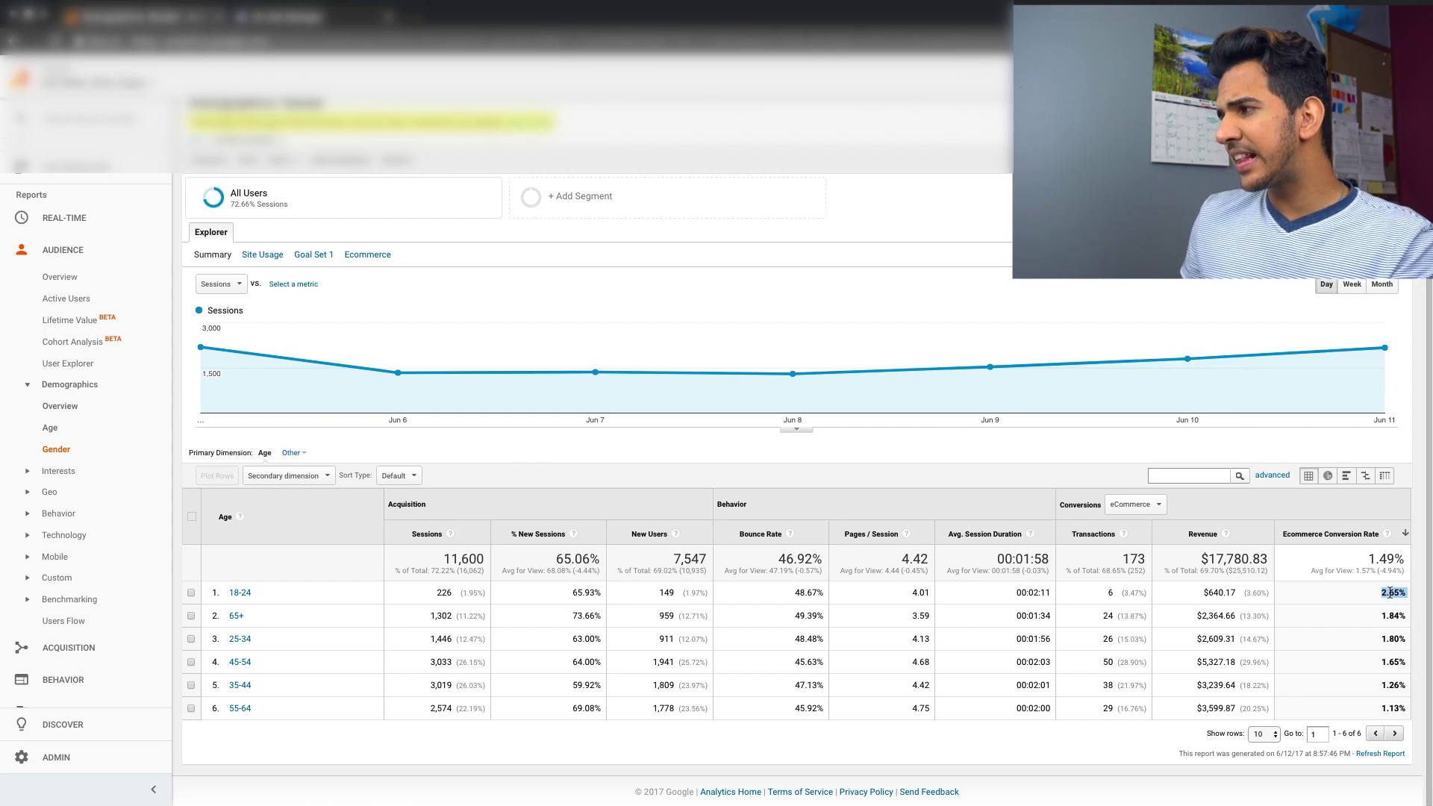
{"action": "left_click_drag", "start_coordinate": [268, 592], "coordinate": [1383, 595]}
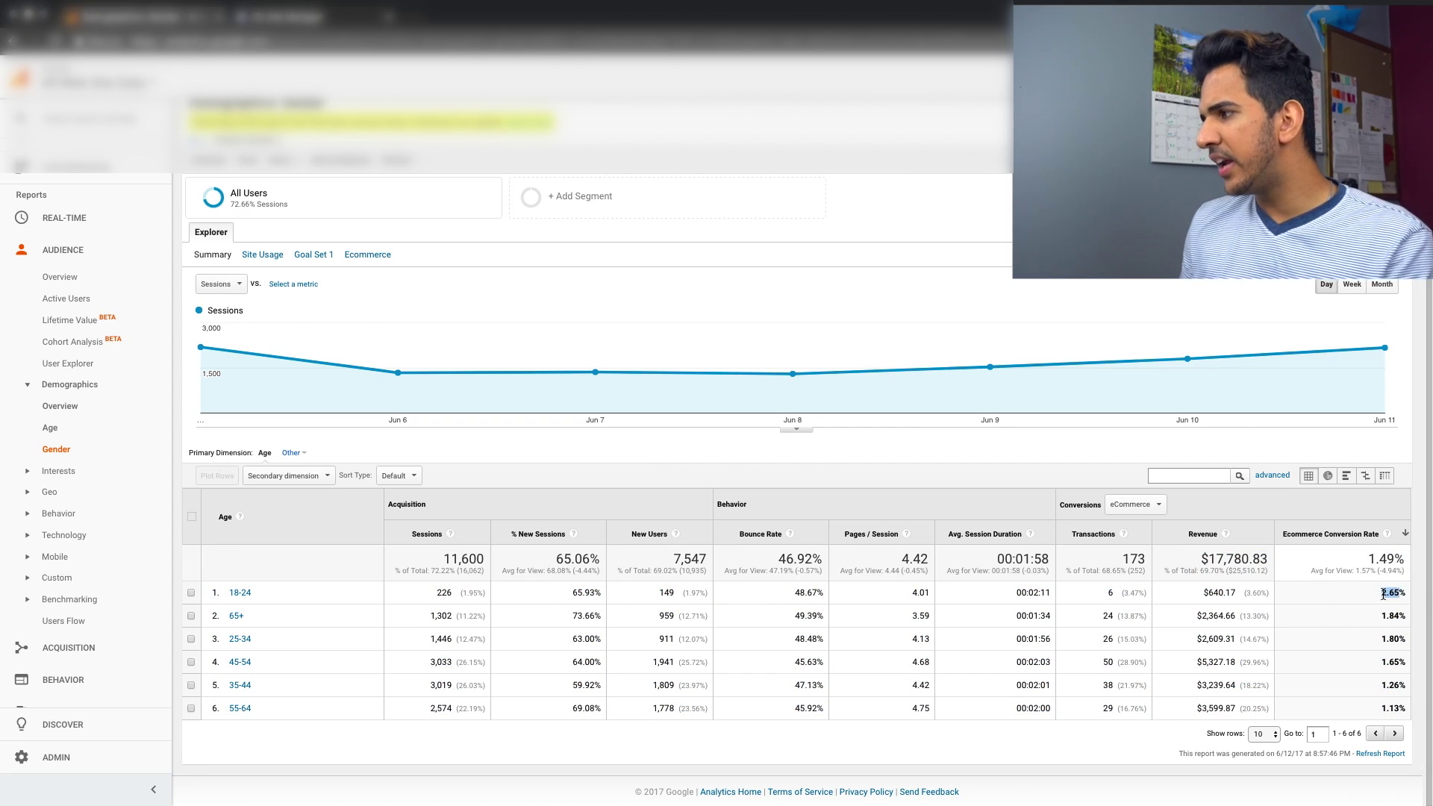
Compare the Ecommerce Conversion Rate of the 65+ and 45-54 age groups and the remaining rows below 18-24
{"action": "double_click", "coordinate": [1393, 615]}
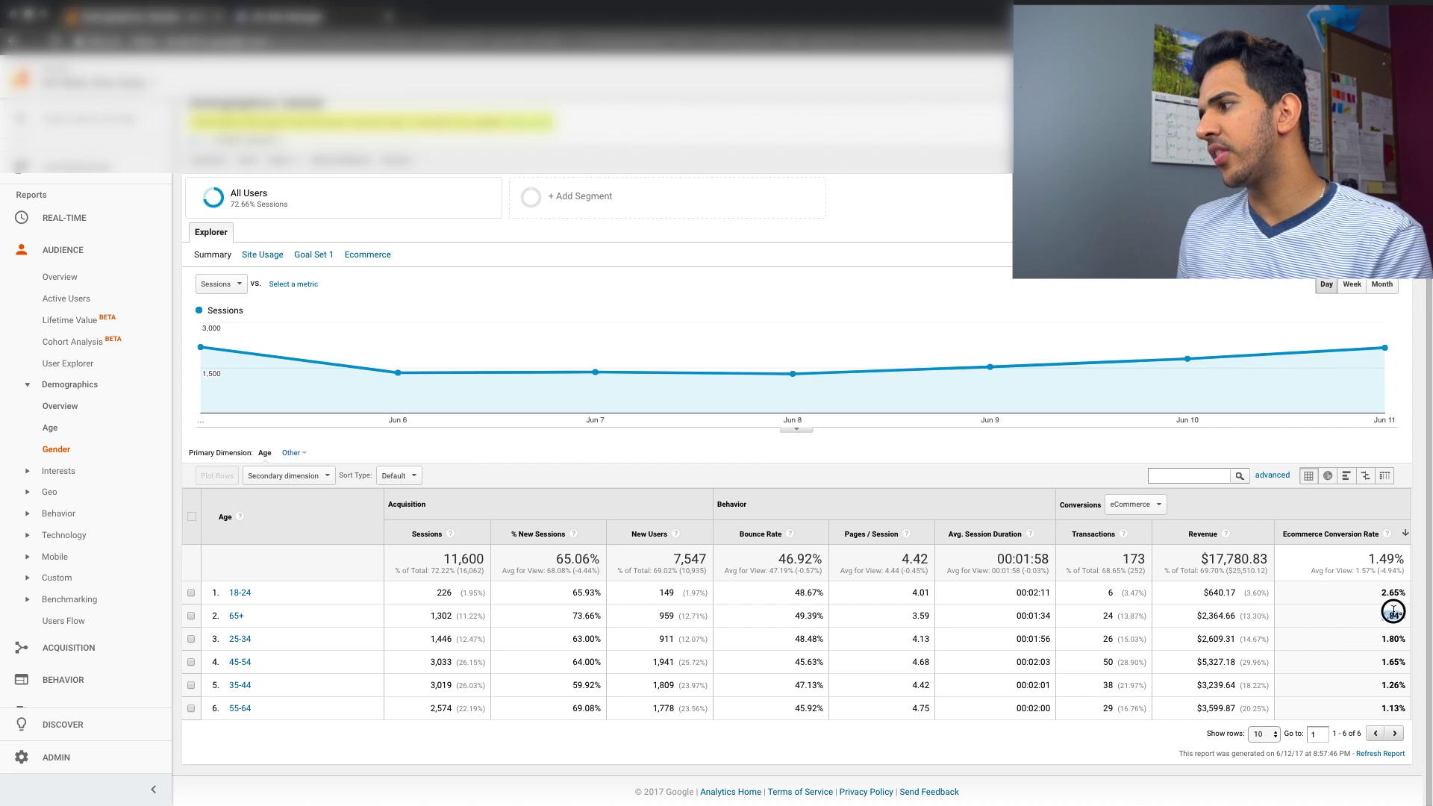
{"action": "double_click", "coordinate": [1401, 656]}
{"action": "scroll", "coordinate": [1395, 679], "scroll_direction": "down", "scroll_amount": 1}
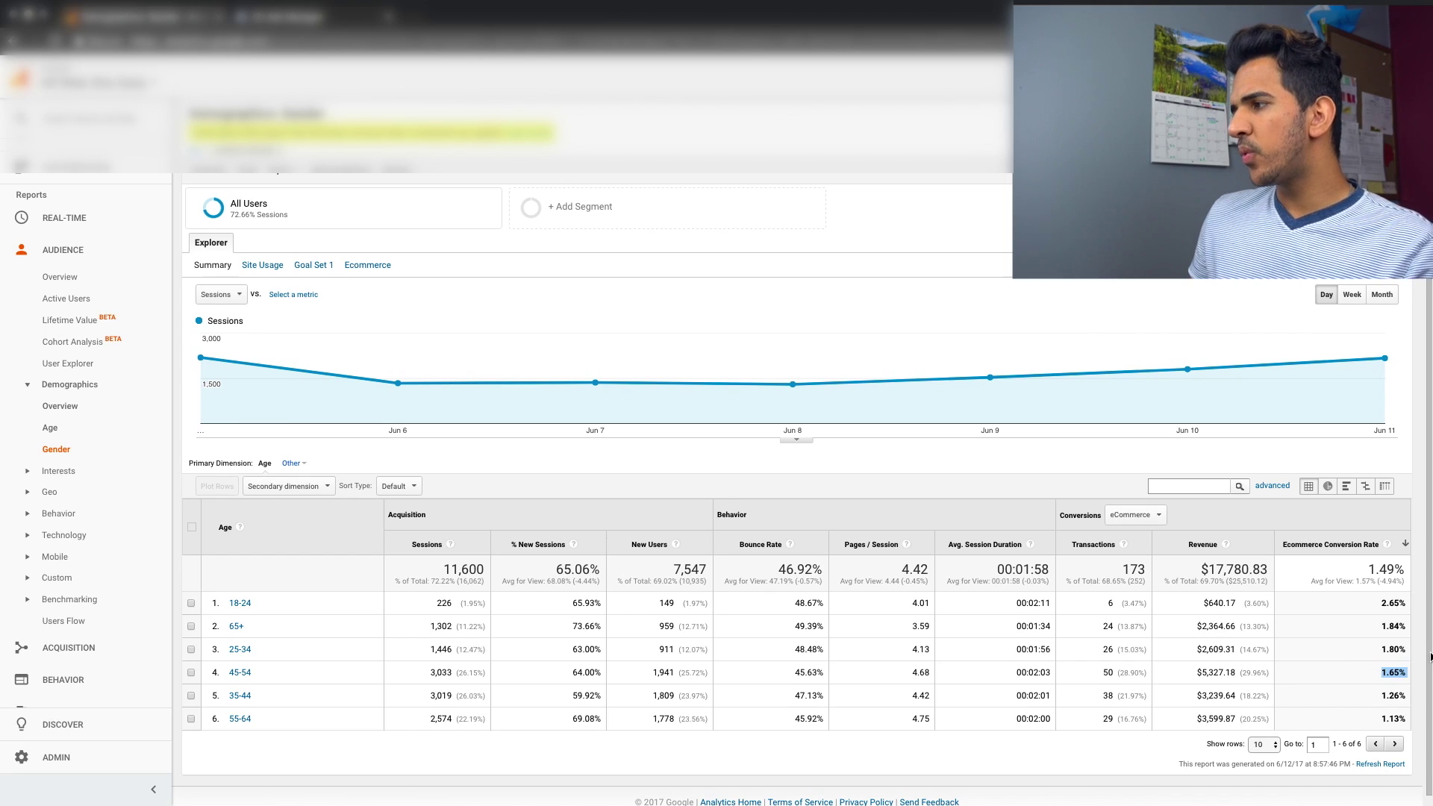
{"action": "left_click_drag", "start_coordinate": [1390, 649], "coordinate": [1392, 719]}
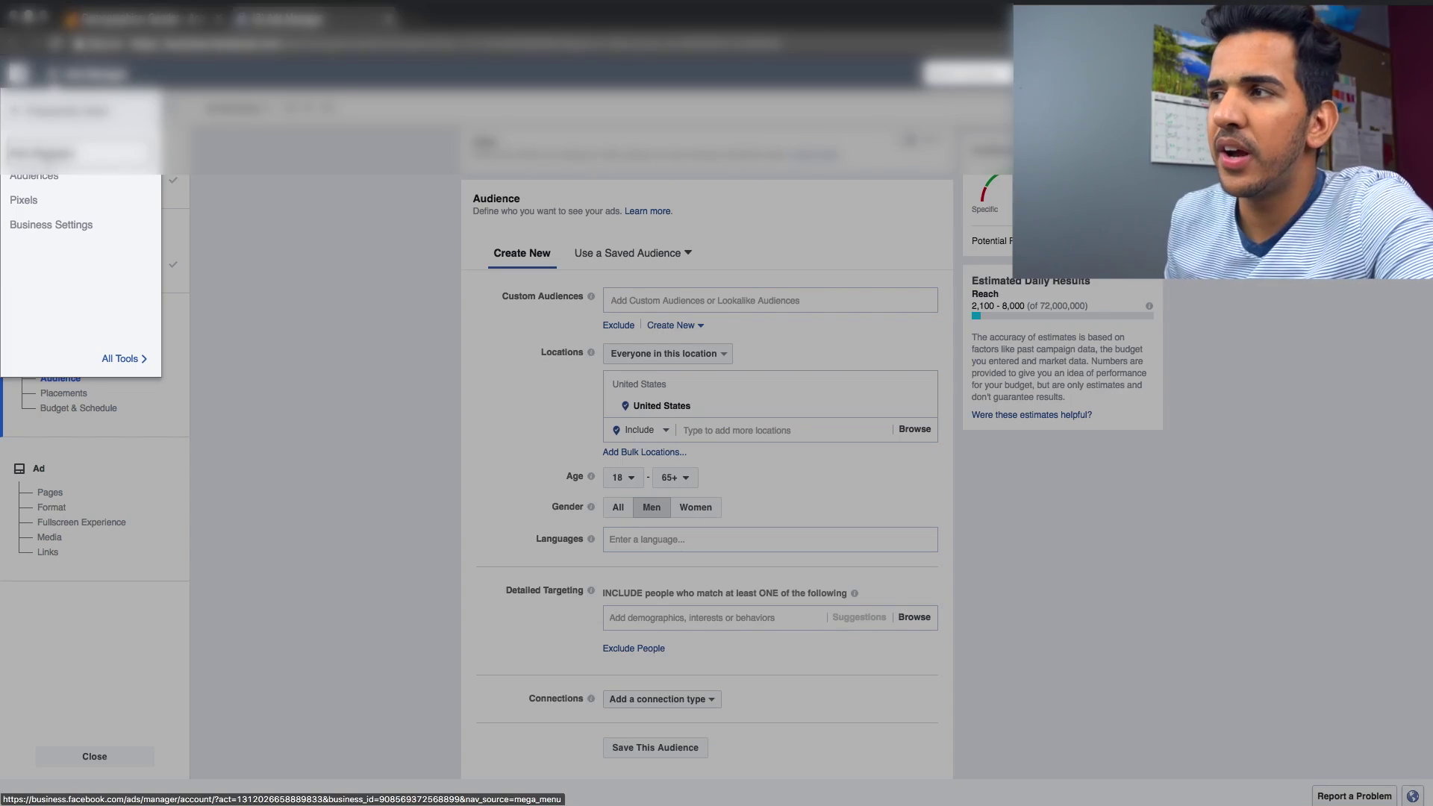
Switch to Facebook Ads Manager, leave the unfinished ad for the campaign overview, and change to another ad account
{"action": "left_click", "coordinate": [50, 156]}
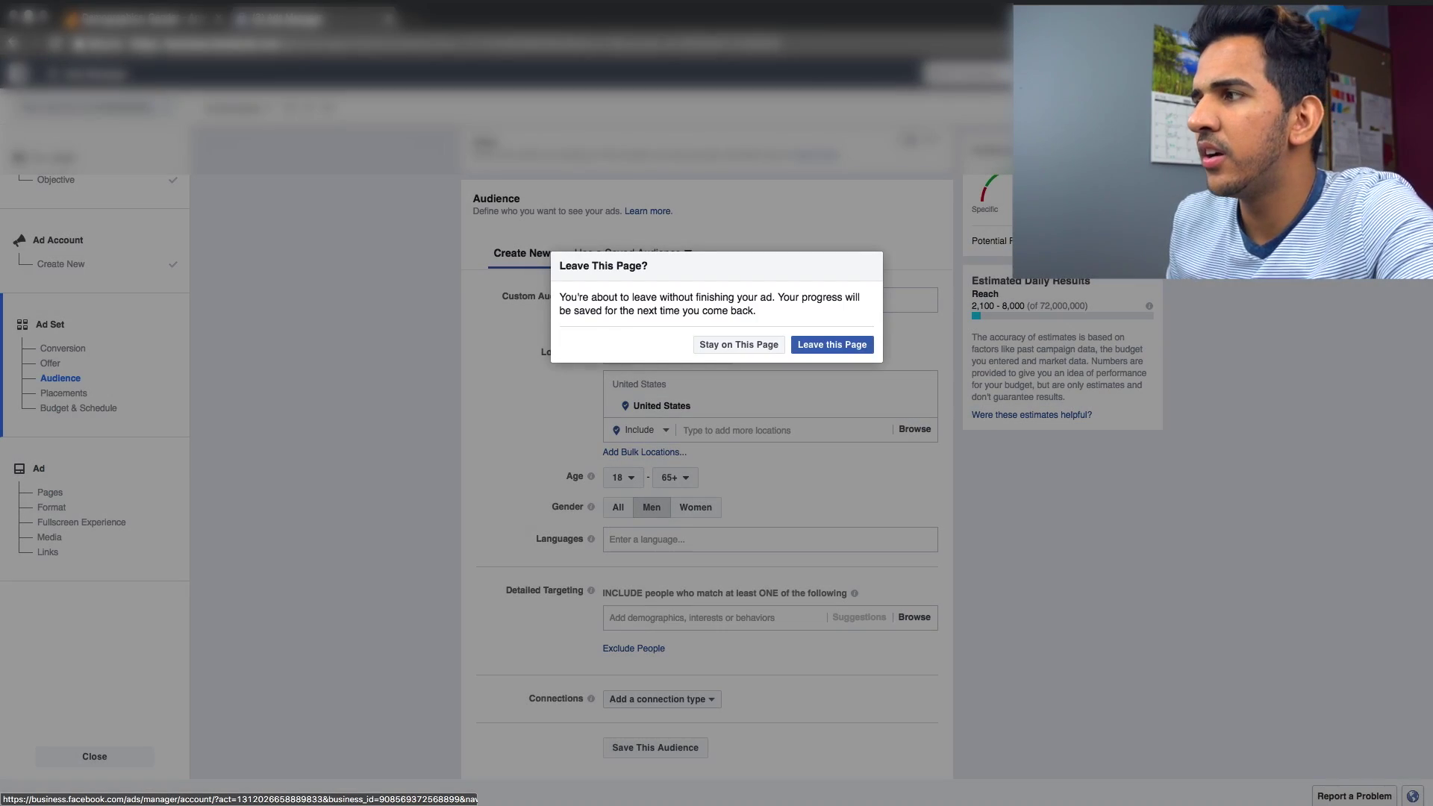
{"action": "left_click", "coordinate": [818, 348]}
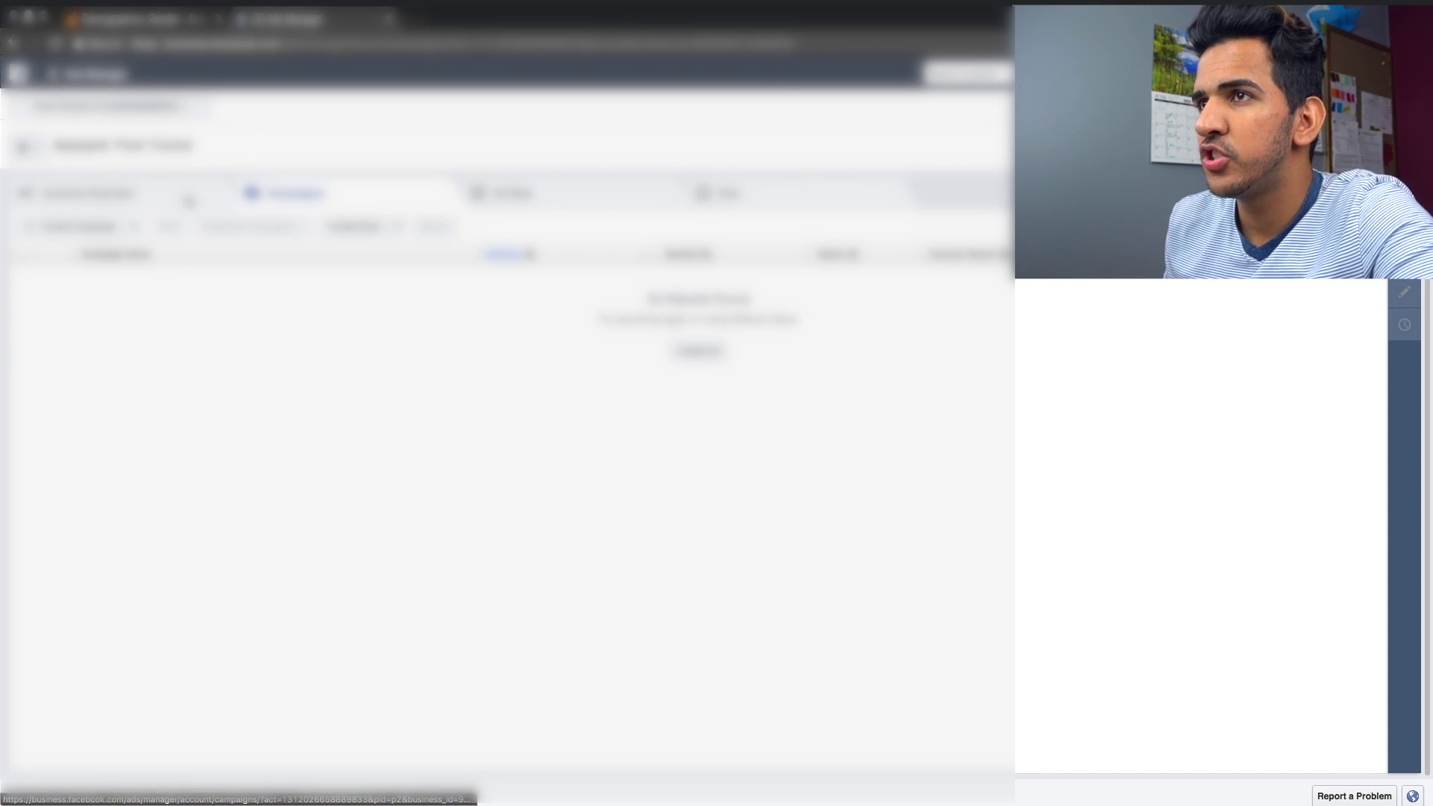
{"action": "left_click", "coordinate": [157, 190]}
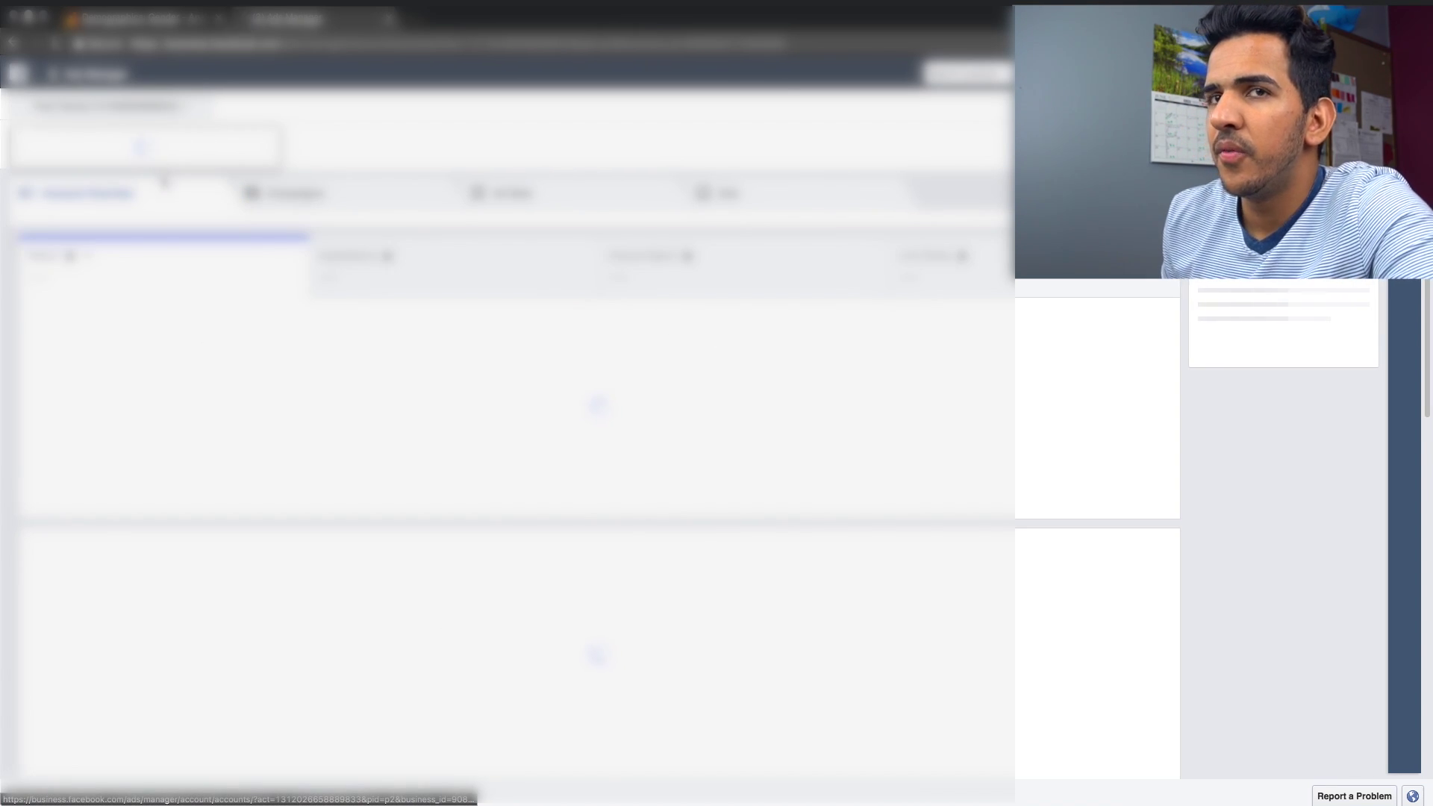
{"action": "left_click", "coordinate": [160, 173]}
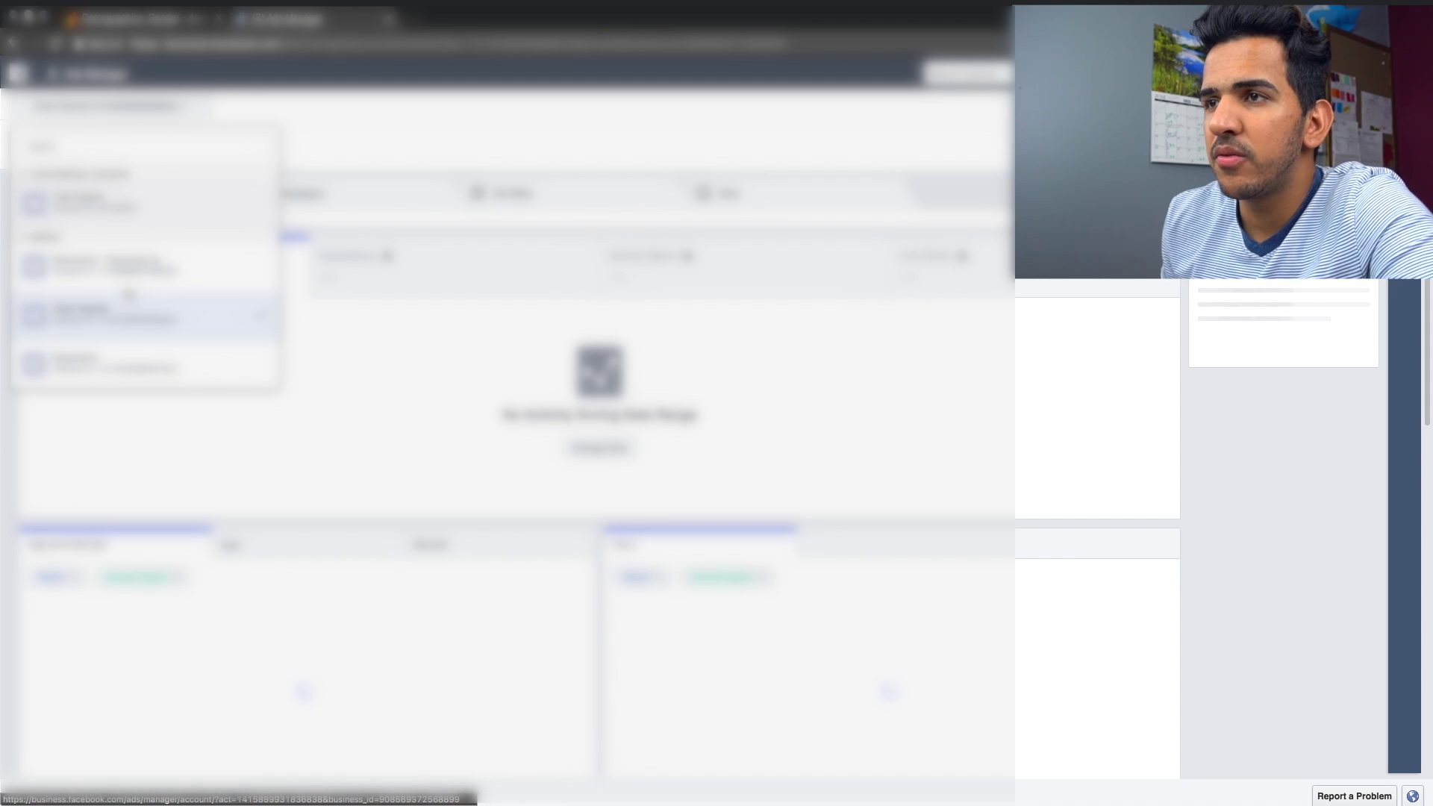
{"action": "scroll", "coordinate": [135, 349], "scroll_direction": "down", "scroll_amount": 3}
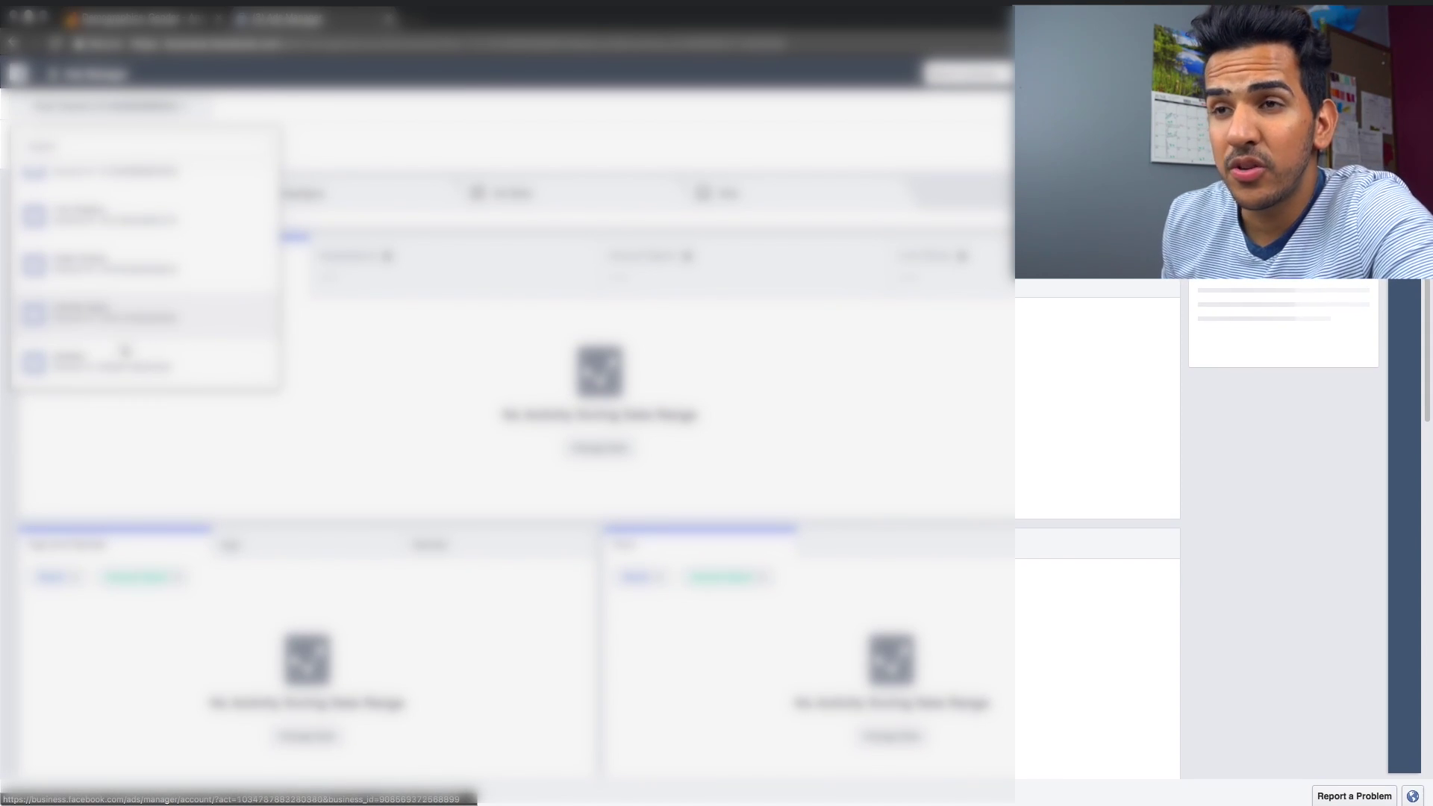
{"action": "left_click", "coordinate": [123, 361]}
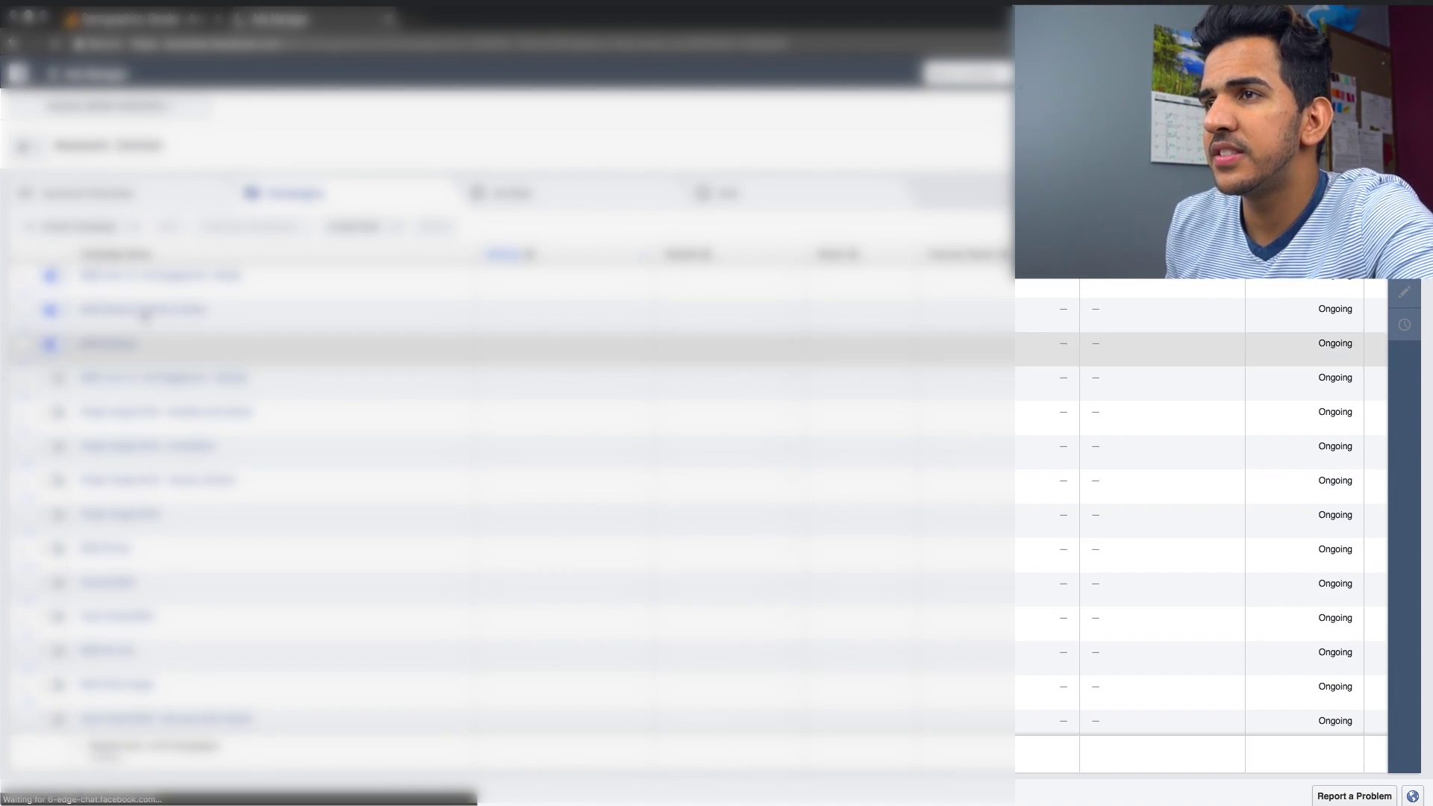
Select the campaign "$666 June 10 / Ad Engagement - Mobile" and open its performance charts
{"action": "left_click", "coordinate": [155, 275]}
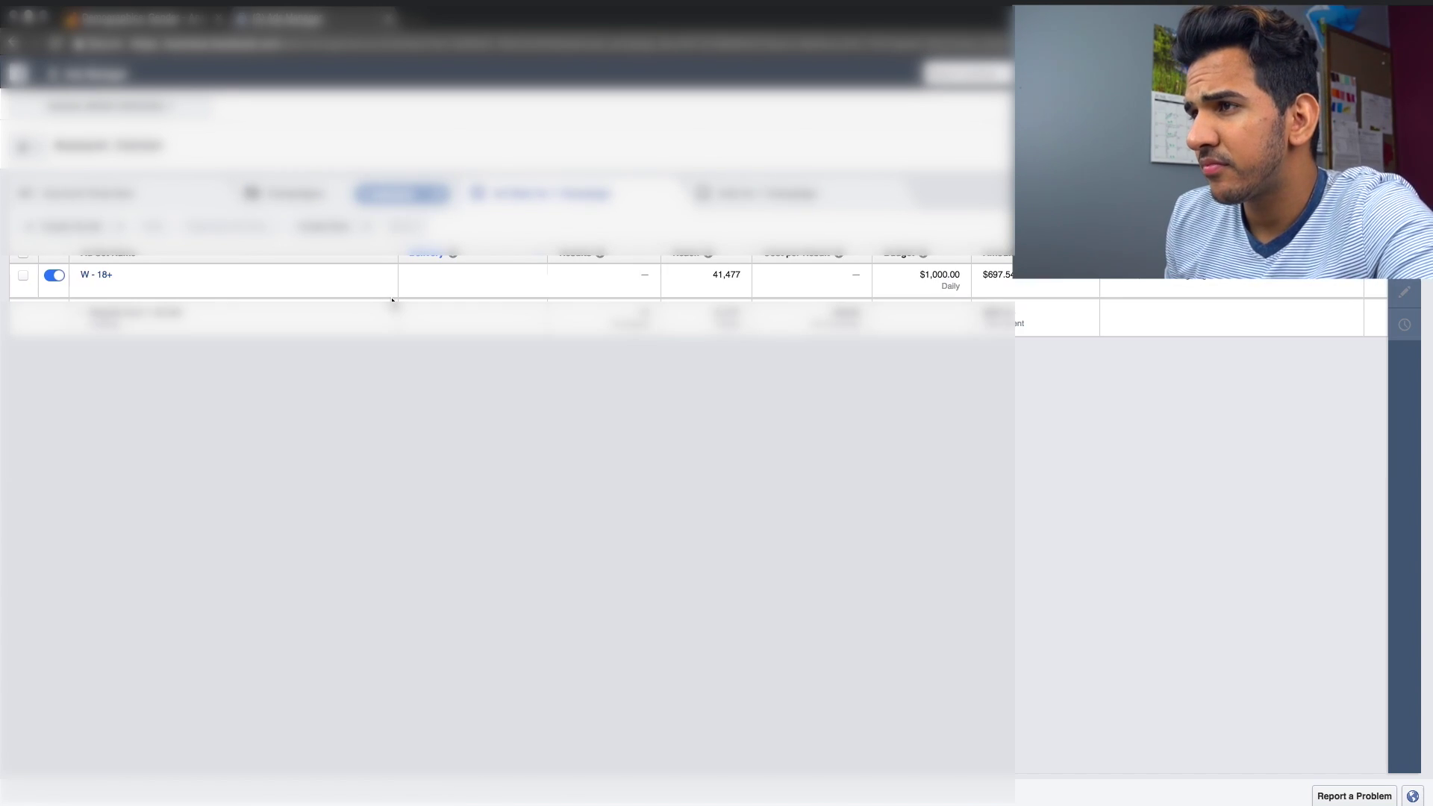
{"action": "mouse_move", "coordinate": [379, 286]}
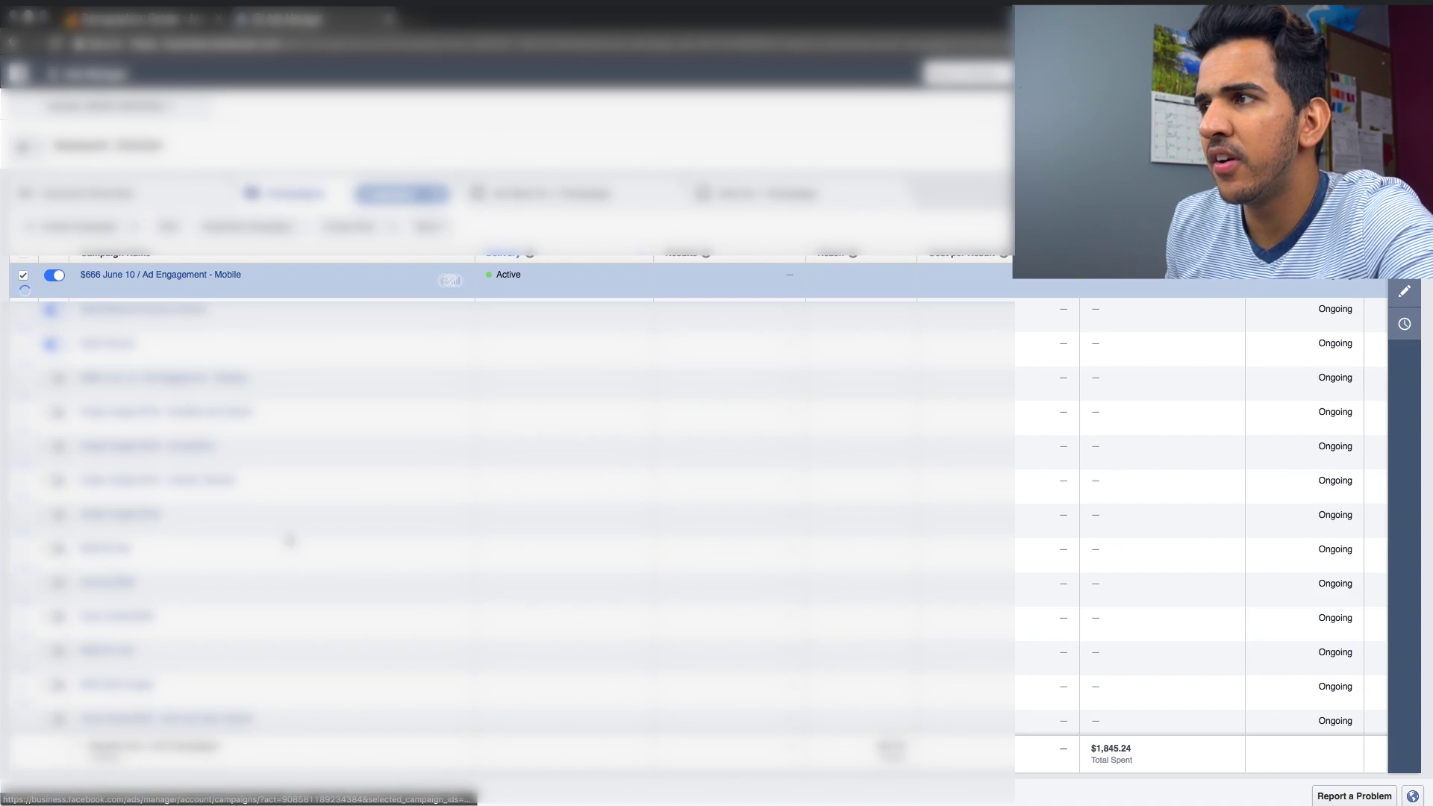
{"action": "mouse_move", "coordinate": [456, 284]}
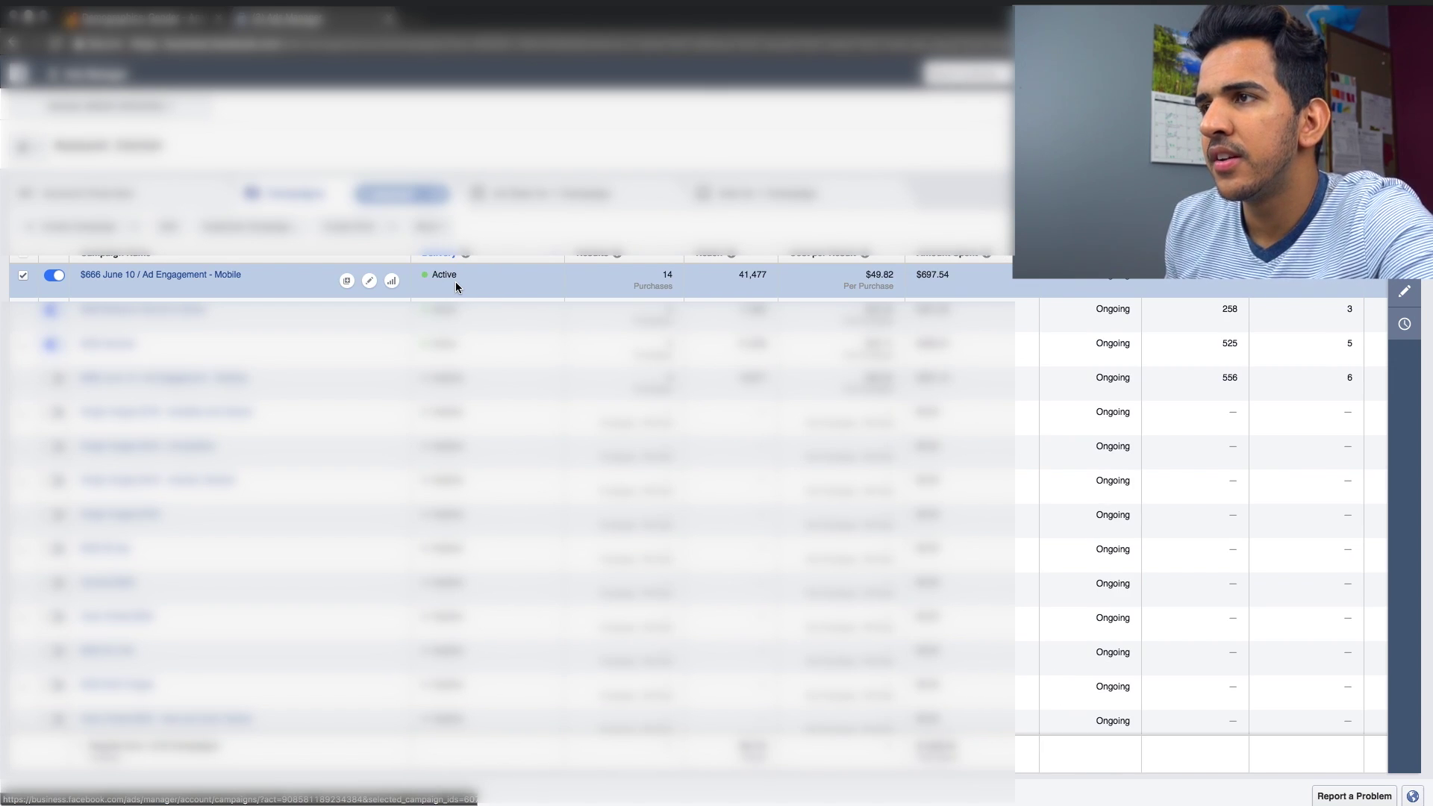
{"action": "left_click", "coordinate": [393, 281]}
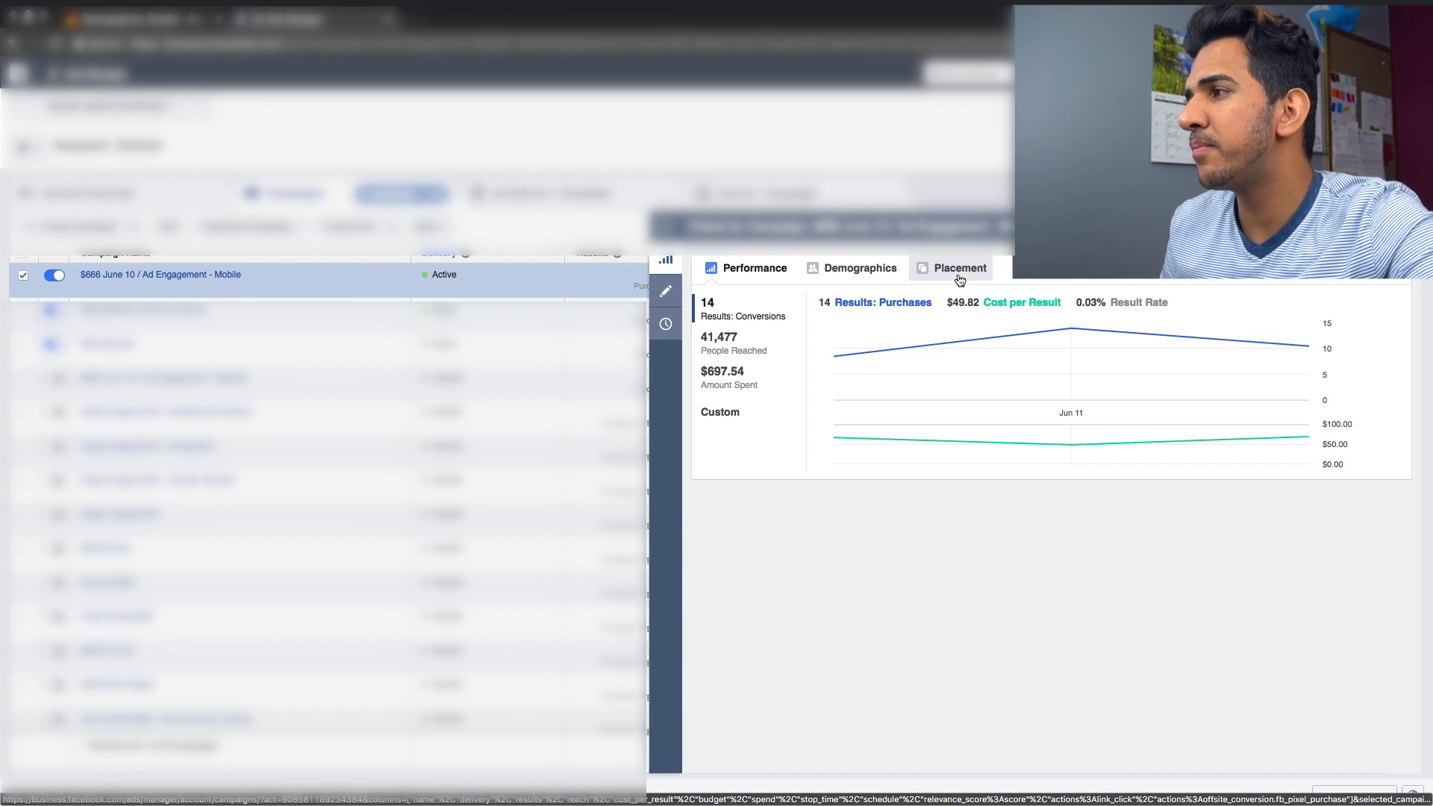
Examine the campaign's placement breakdown, filtering the device type by Desktop Only before setting it to Mobile Only
{"action": "left_click", "coordinate": [960, 276]}
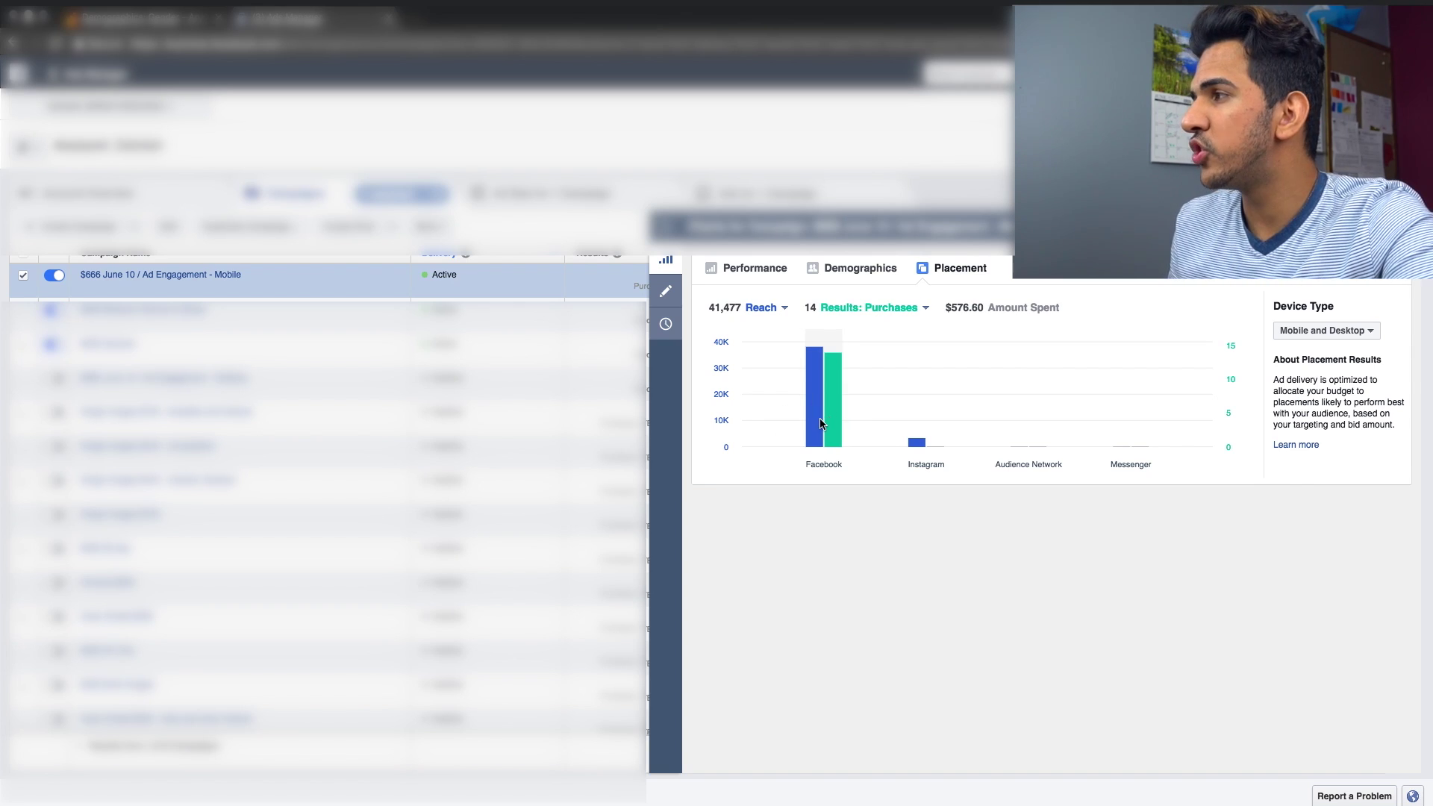
{"action": "left_click", "coordinate": [1306, 331]}
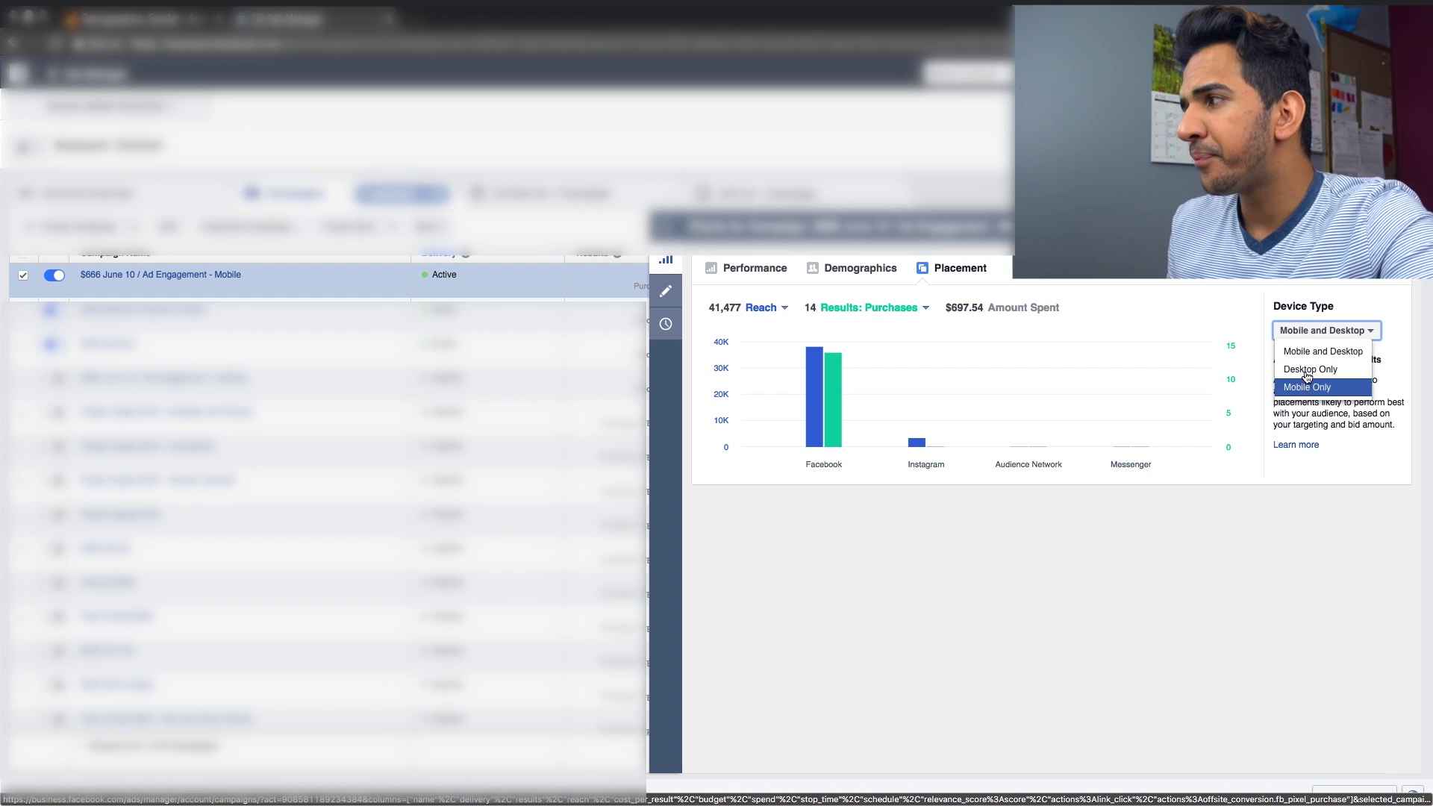
{"action": "left_click", "coordinate": [1308, 370]}
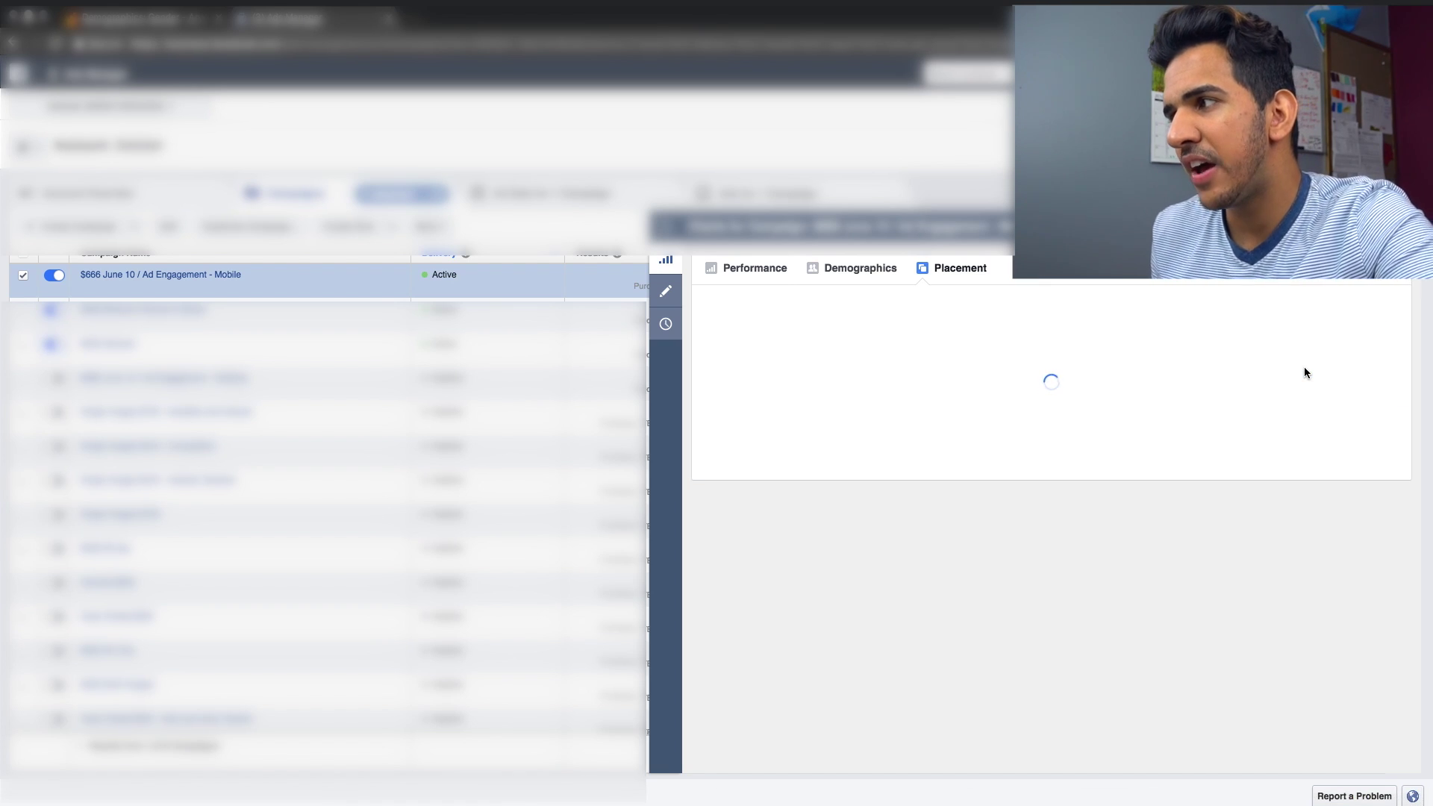
{"action": "left_click", "coordinate": [1305, 330]}
{"action": "left_click", "coordinate": [1314, 368]}
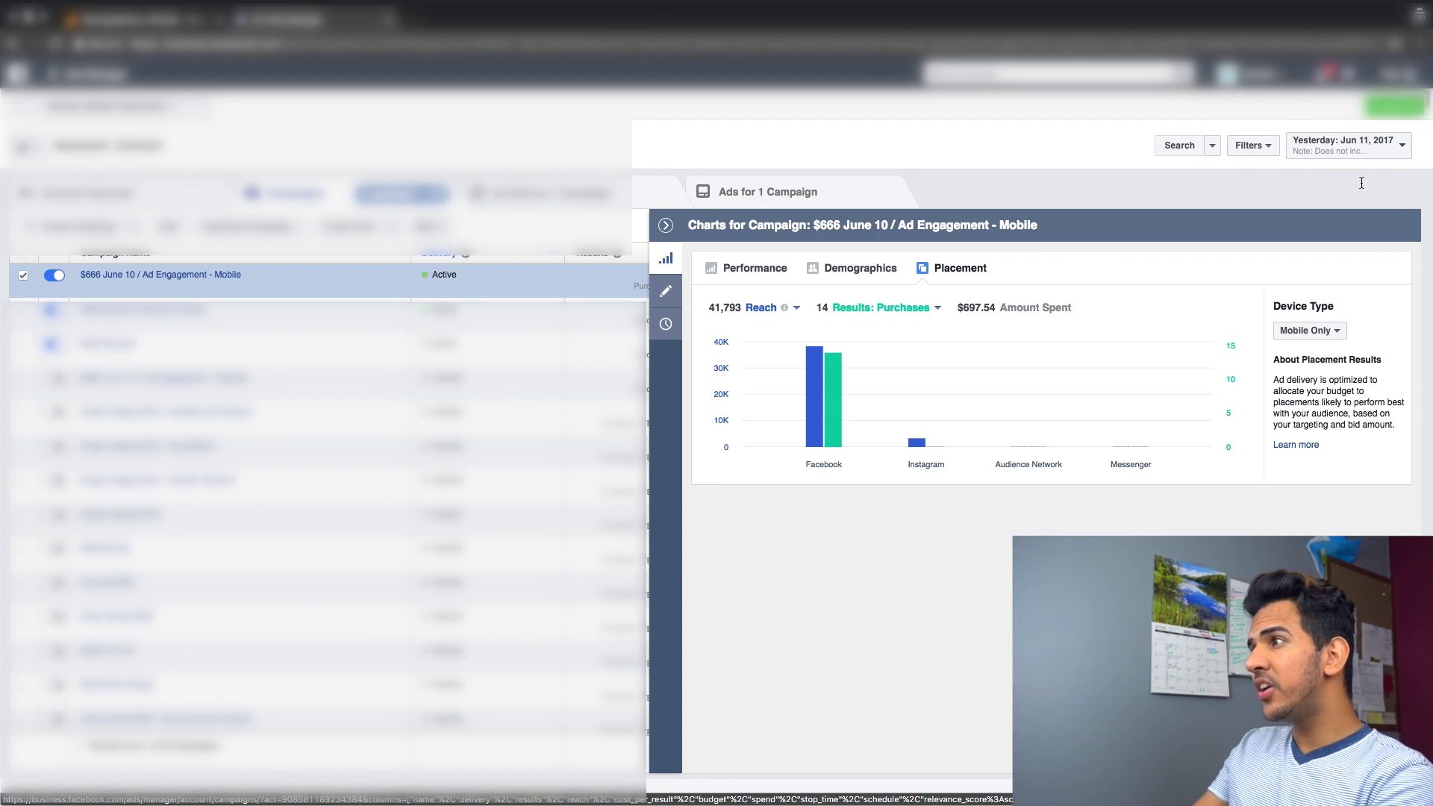
{"action": "triple_click", "coordinate": [1330, 179]}
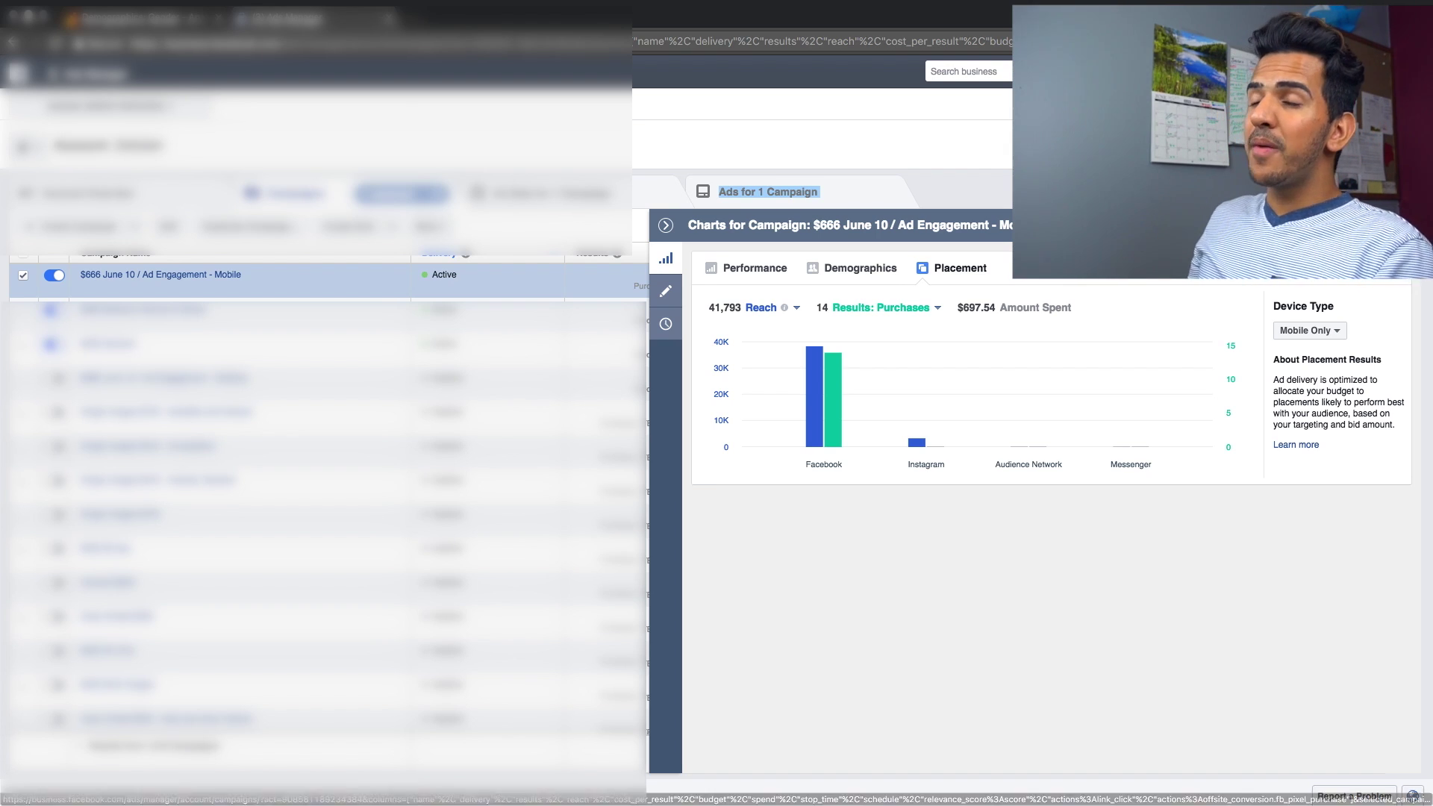
Examine the campaign's demographics chart, comparing purchases, reach and cost per result for women by age group from 25-34 to 65+
{"action": "left_click", "coordinate": [843, 266]}
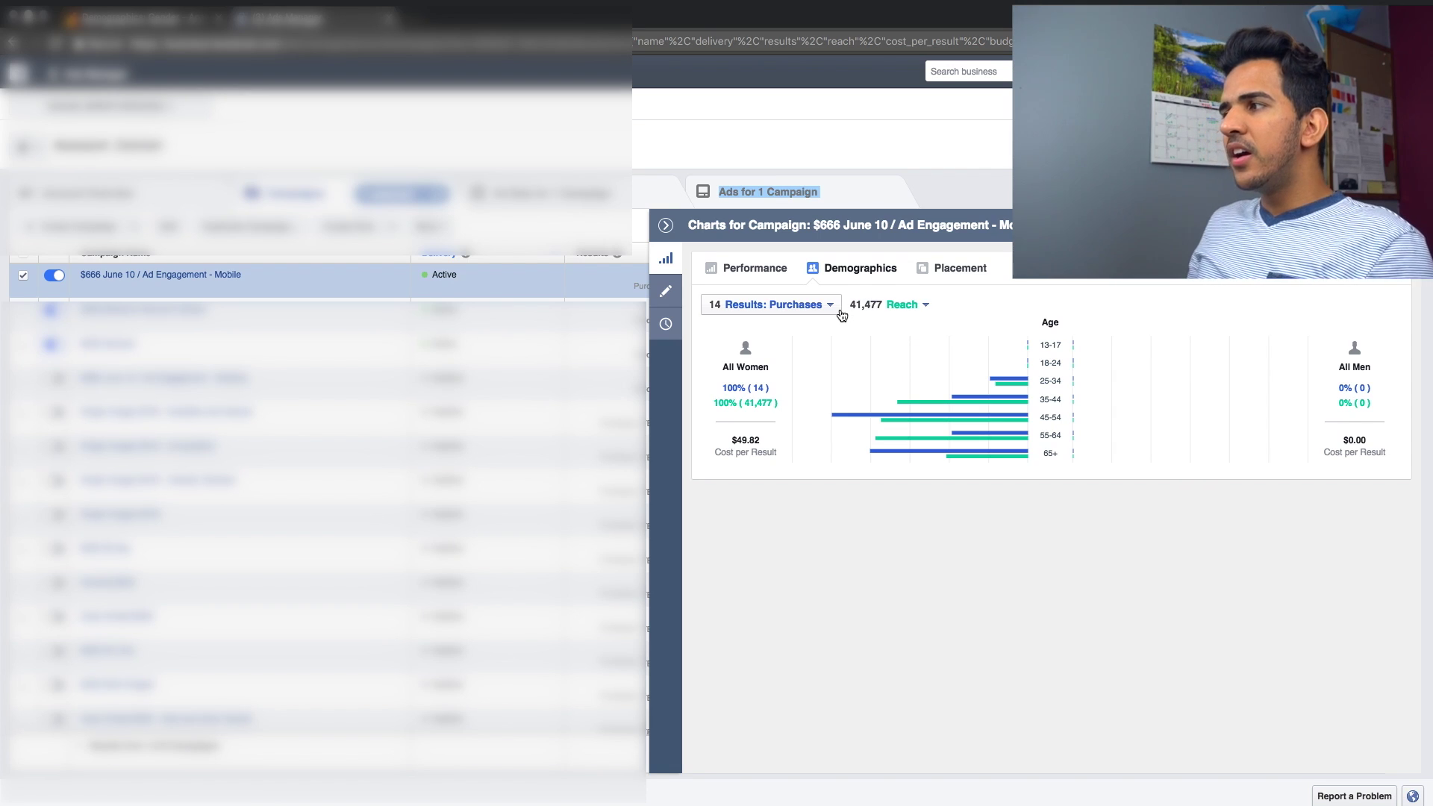
{"action": "mouse_move", "coordinate": [1067, 374]}
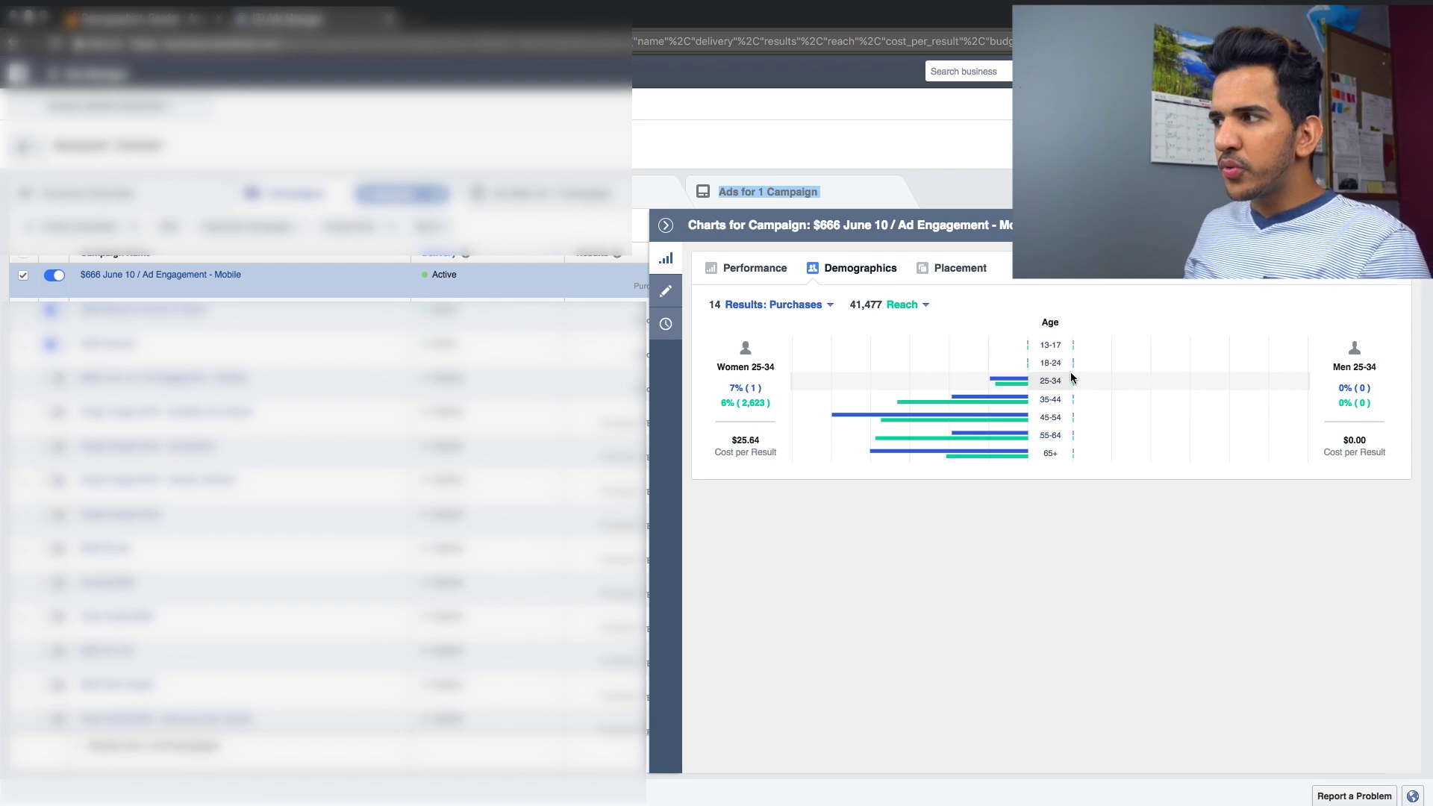
{"action": "mouse_move", "coordinate": [1004, 437]}
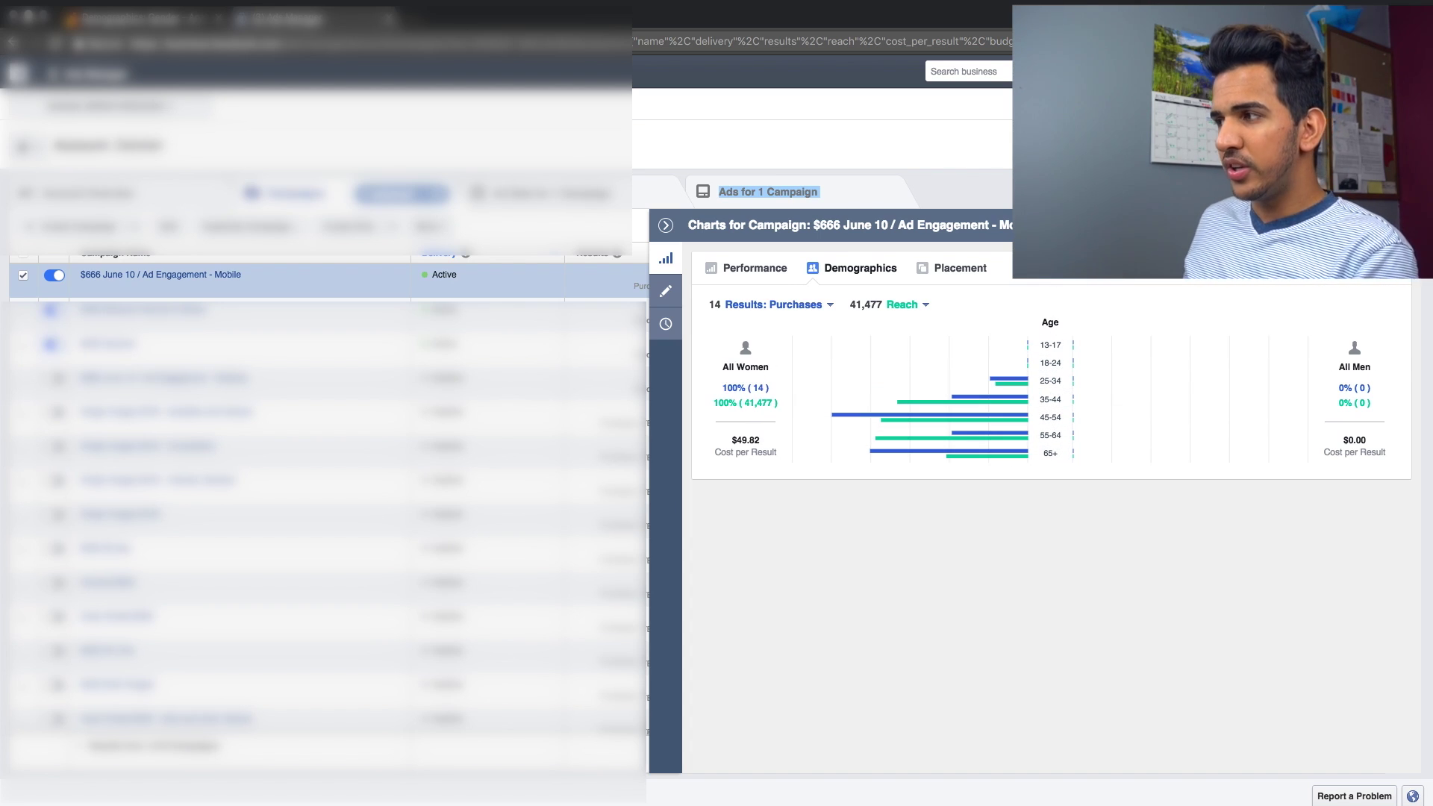
{"action": "mouse_move", "coordinate": [1086, 401]}
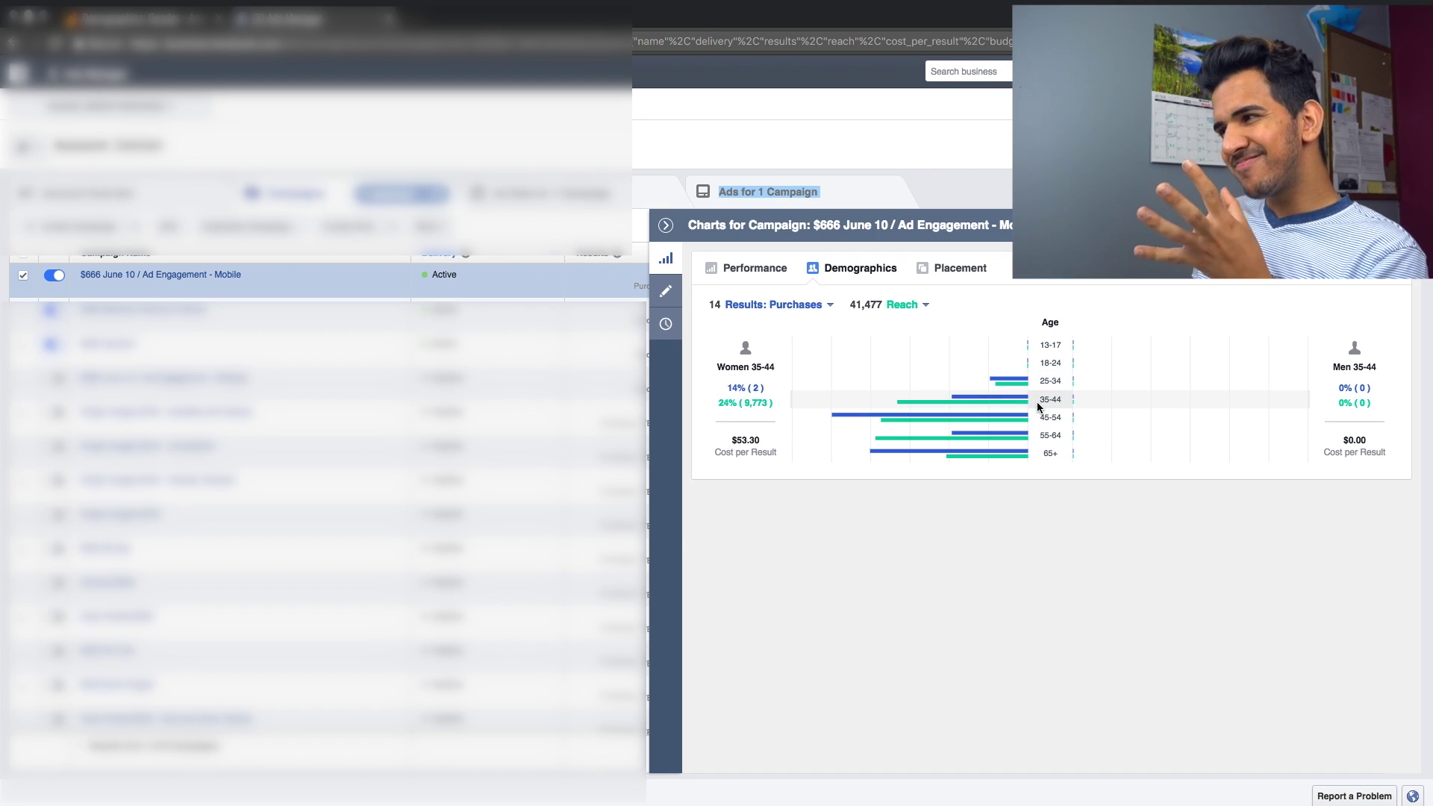
{"action": "mouse_move", "coordinate": [1053, 426]}
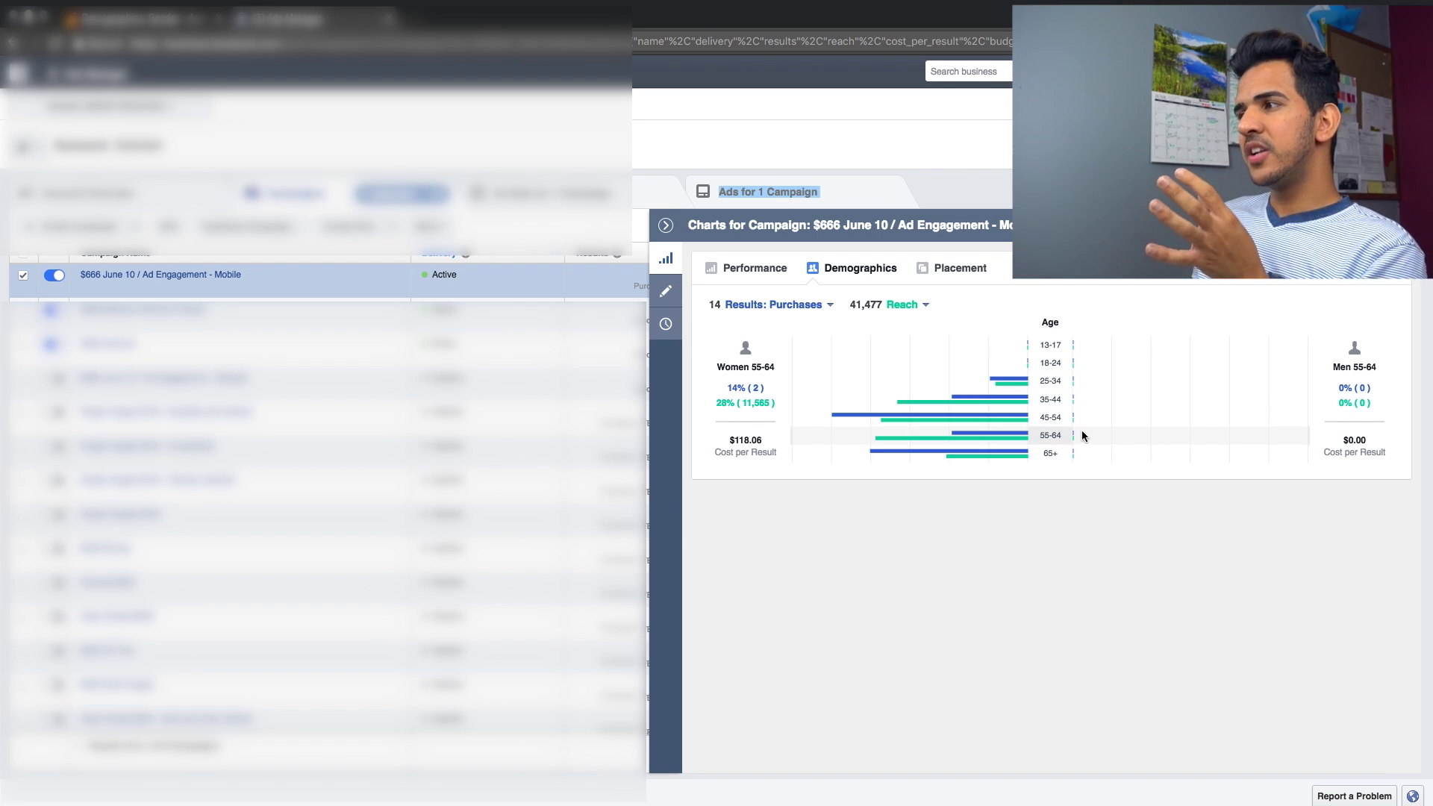
{"action": "mouse_move", "coordinate": [1074, 450]}
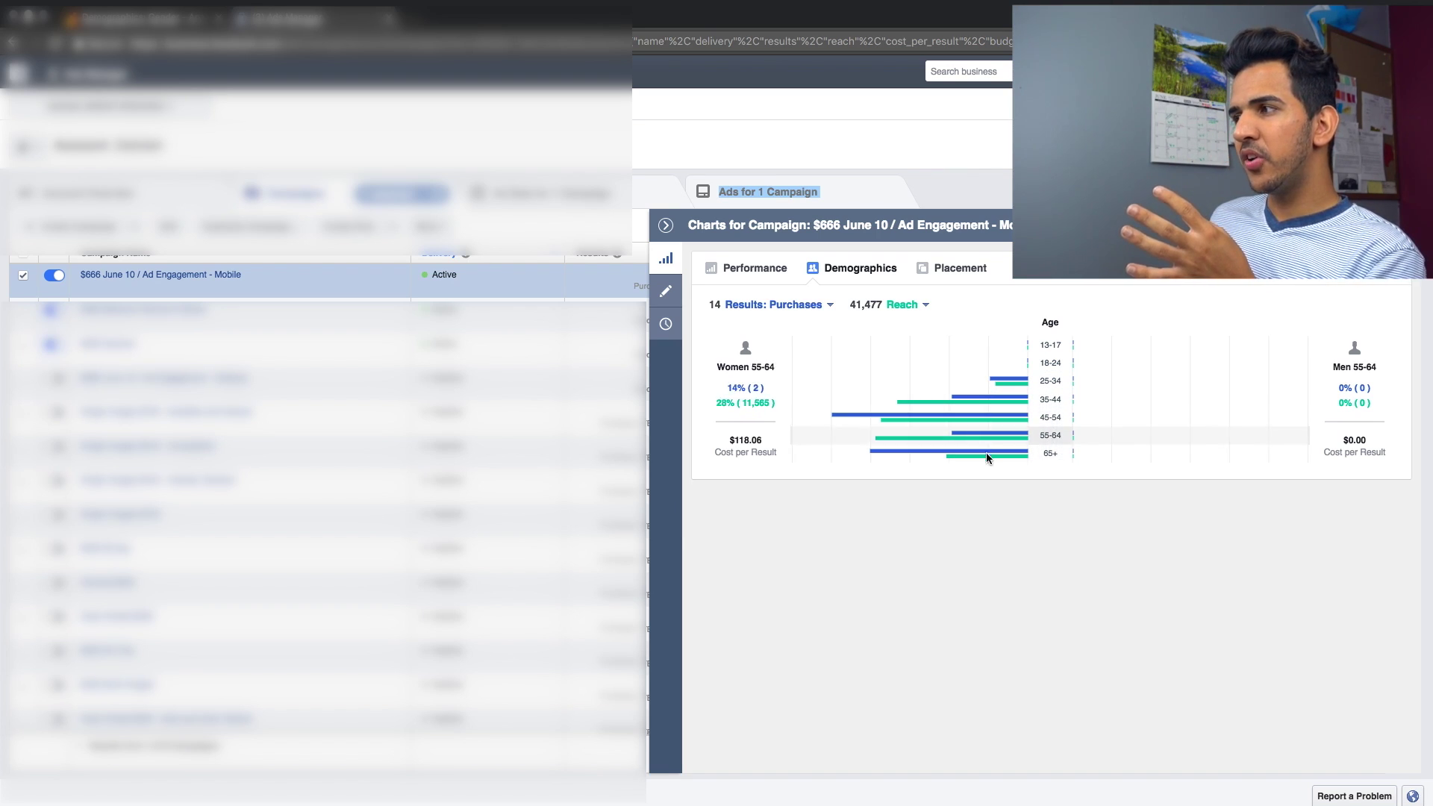